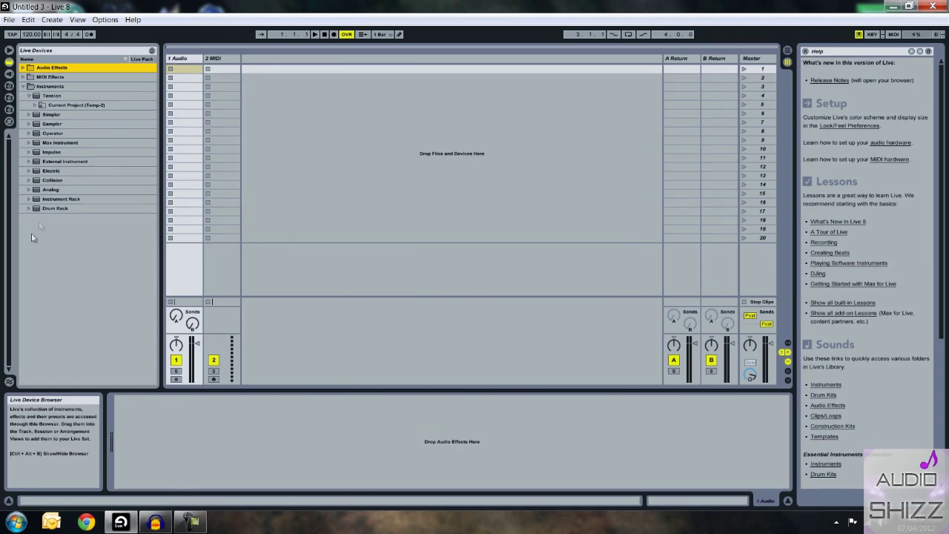
# Load the Operator instrument onto the 2 MIDI track
pyautogui.click(37, 87)
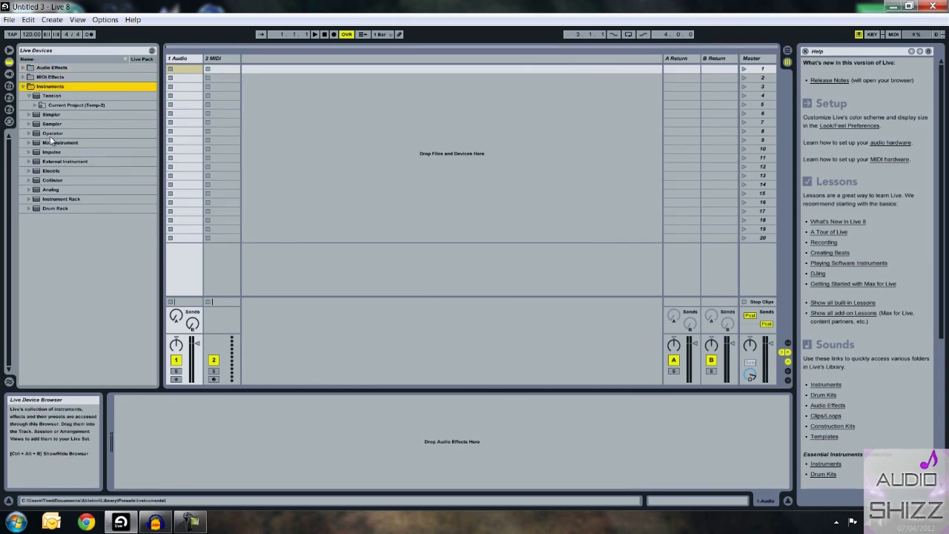
pyautogui.moveTo(52, 133); pyautogui.dragTo(215, 76)
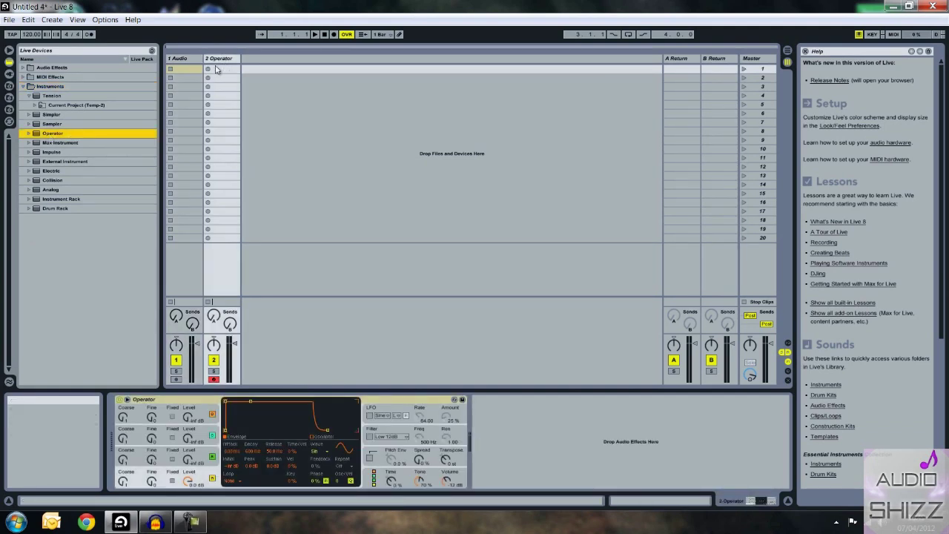
# Set Operator's oscillator B level to 0.0 dB with the Square 16 waveform, and play a test note
pyautogui.click(162, 465)
pyautogui.moveTo(189, 464); pyautogui.dragTo(189, 462)
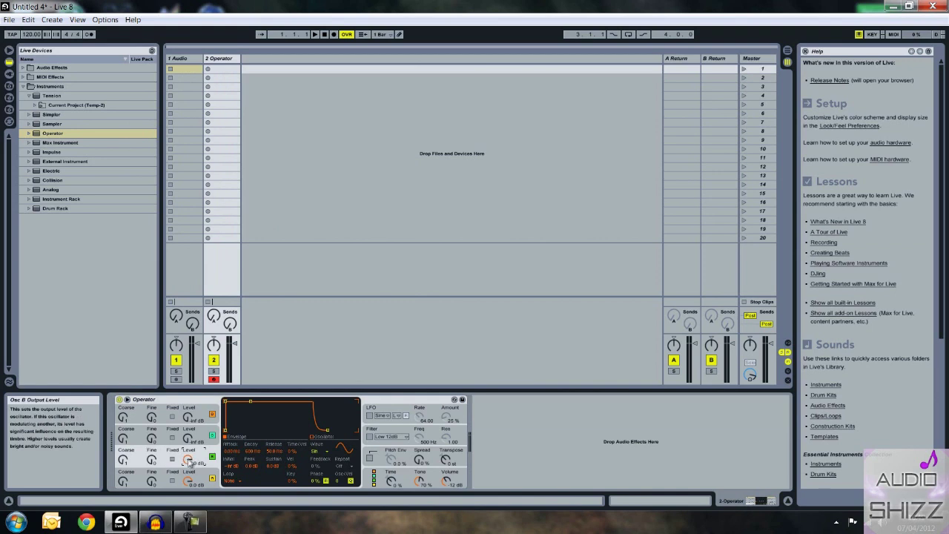
pyautogui.click(329, 452)
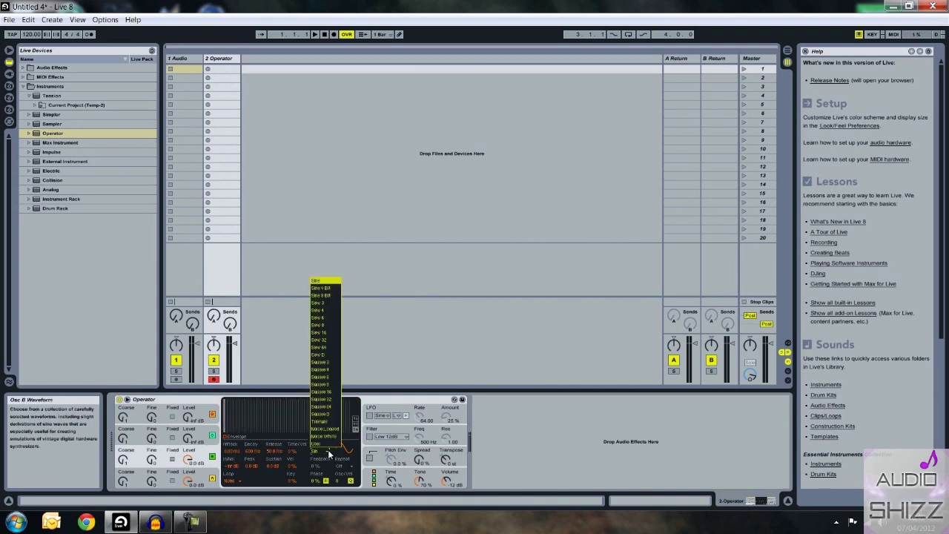
pyautogui.click(332, 392)
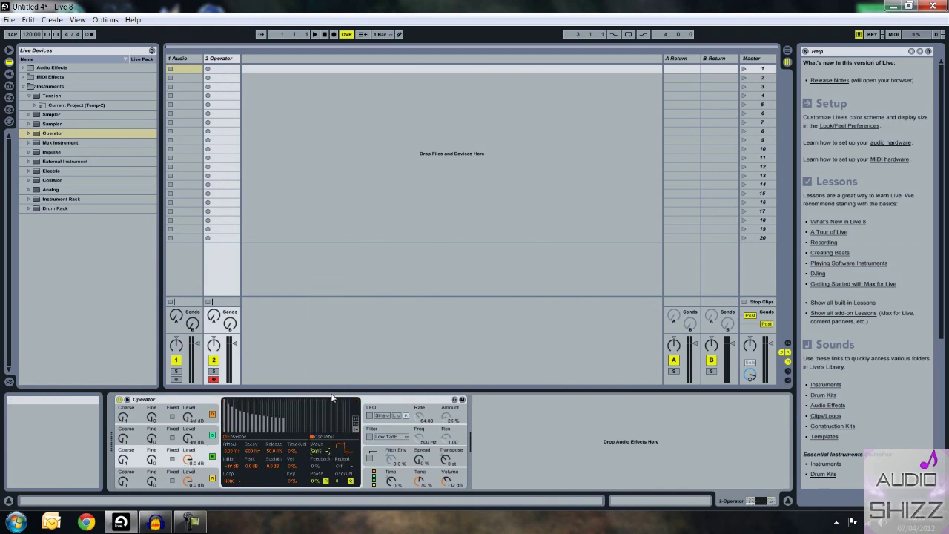
pyautogui.press('a')
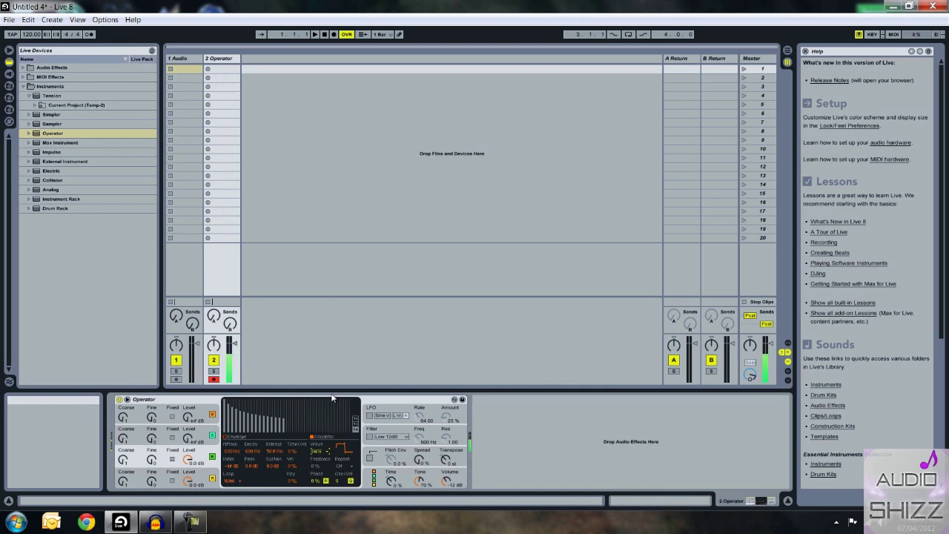
# Set Operator's oscillator C level to 0.0 dB with the Triangle waveform, and play a test note
pyautogui.click(180, 443)
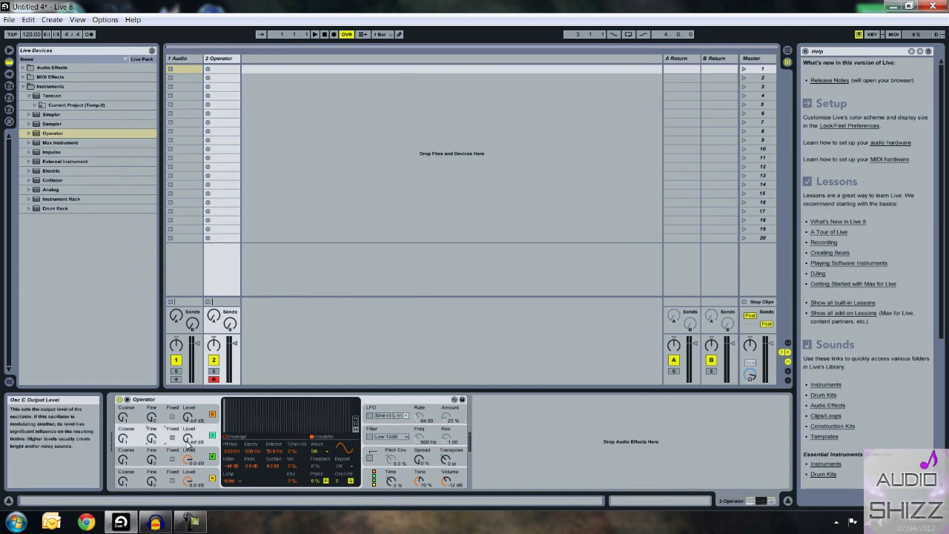
pyautogui.moveTo(189, 443); pyautogui.dragTo(189, 434)
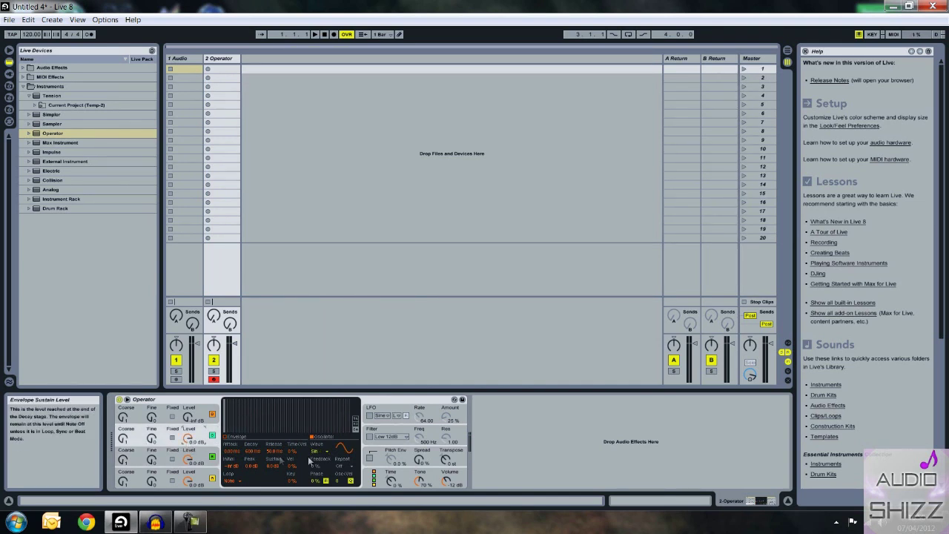
pyautogui.click(326, 452)
pyautogui.click(320, 422)
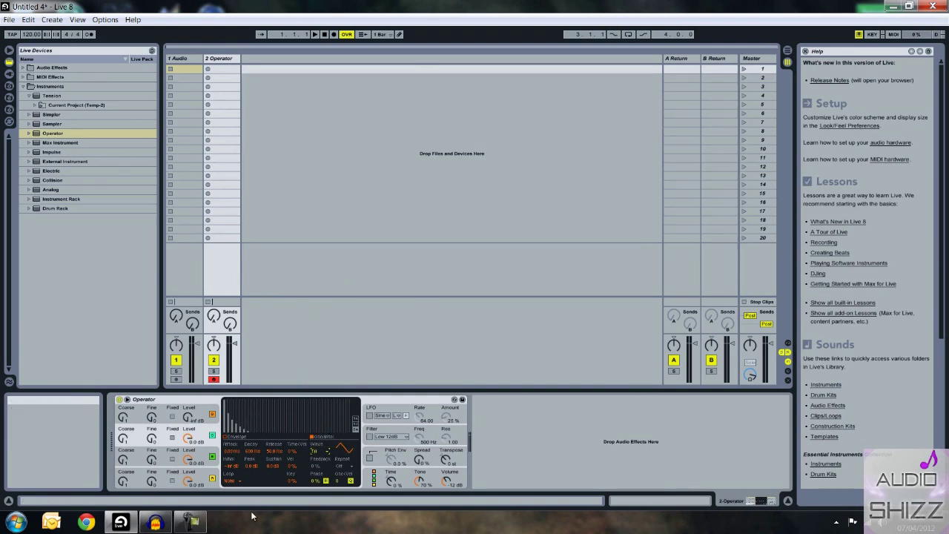
pyautogui.press('a')
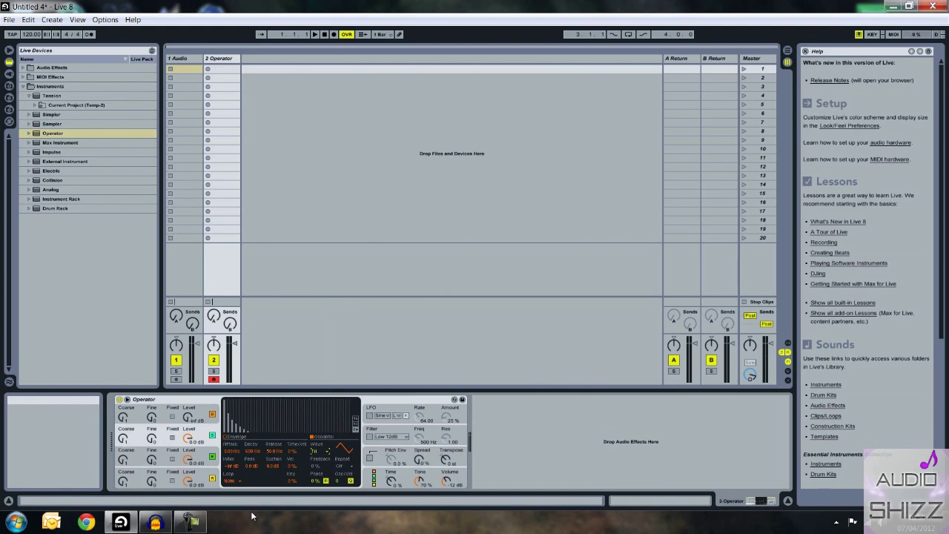
# Add the Auto Filter audio effect after Operator in the track's device chain
pyautogui.click(22, 68)
pyautogui.click(23, 68)
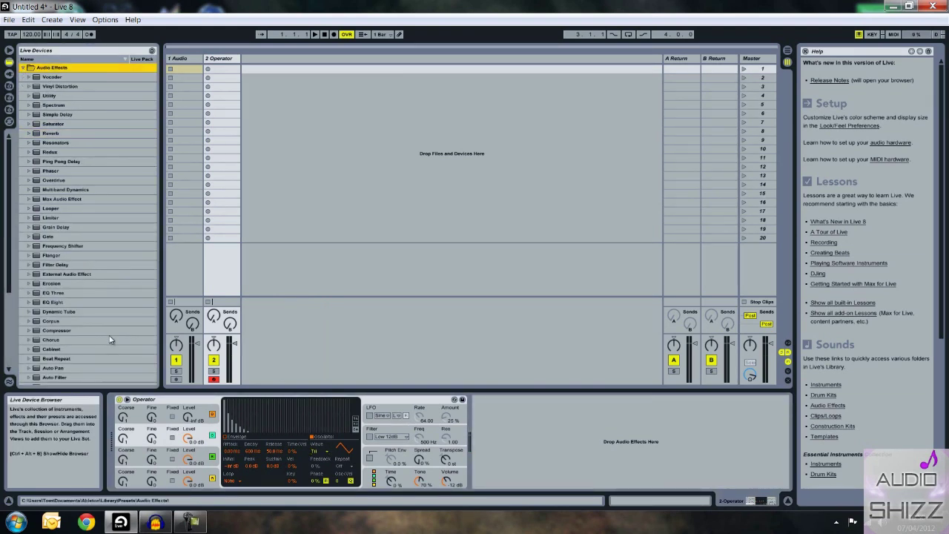
pyautogui.scroll(-3, 81, 338)
pyautogui.click(57, 334)
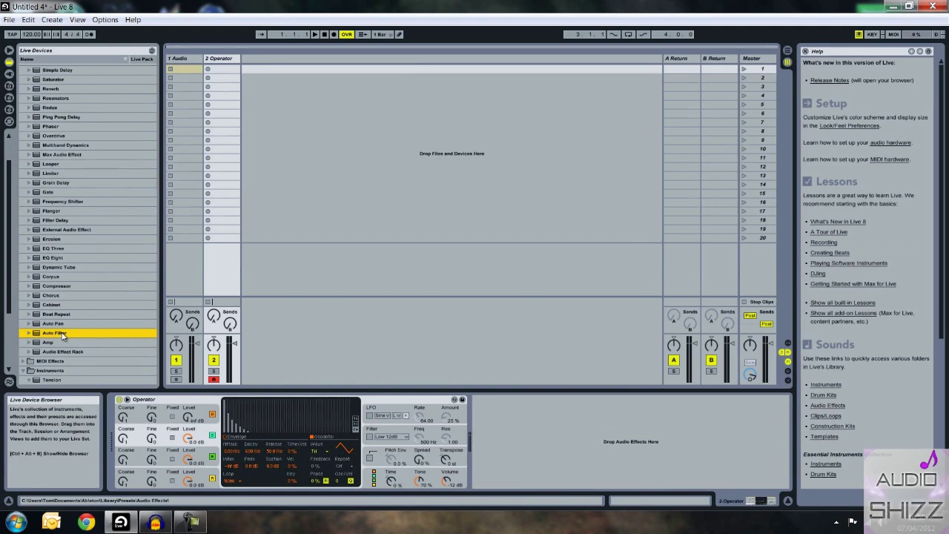
pyautogui.moveTo(63, 333); pyautogui.dragTo(620, 456)
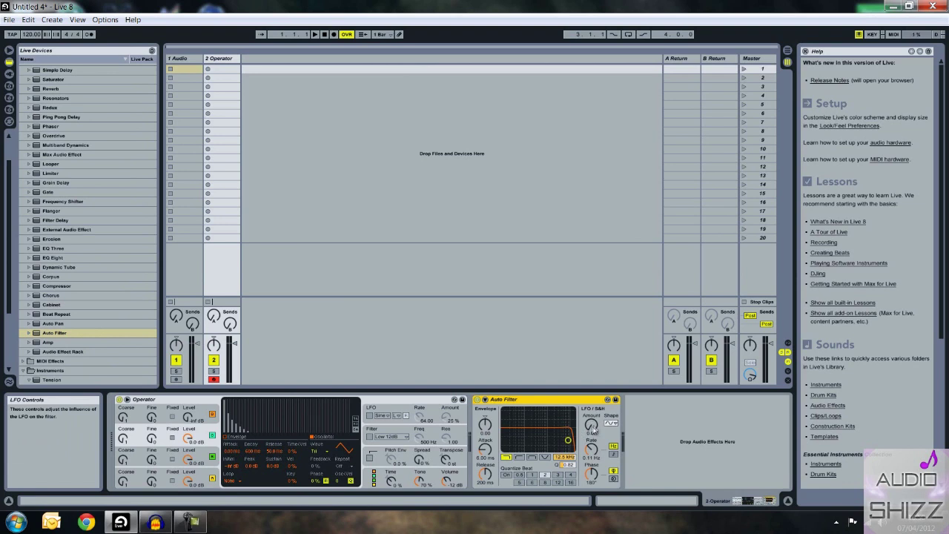
# Set the Auto Filter LFO amount to 20.0 with a tempo-synced rate of 1/6, and play a test note
pyautogui.click(591, 427)
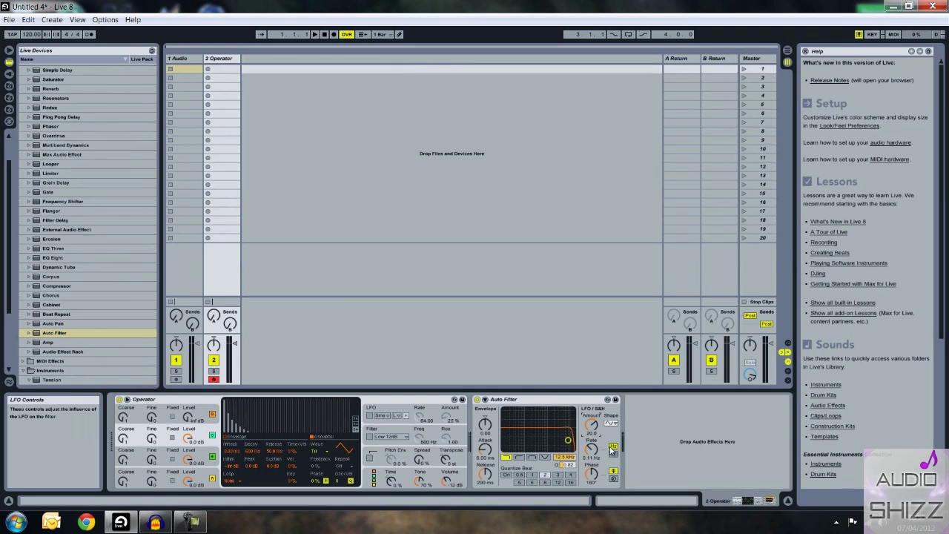
pyautogui.click(614, 455)
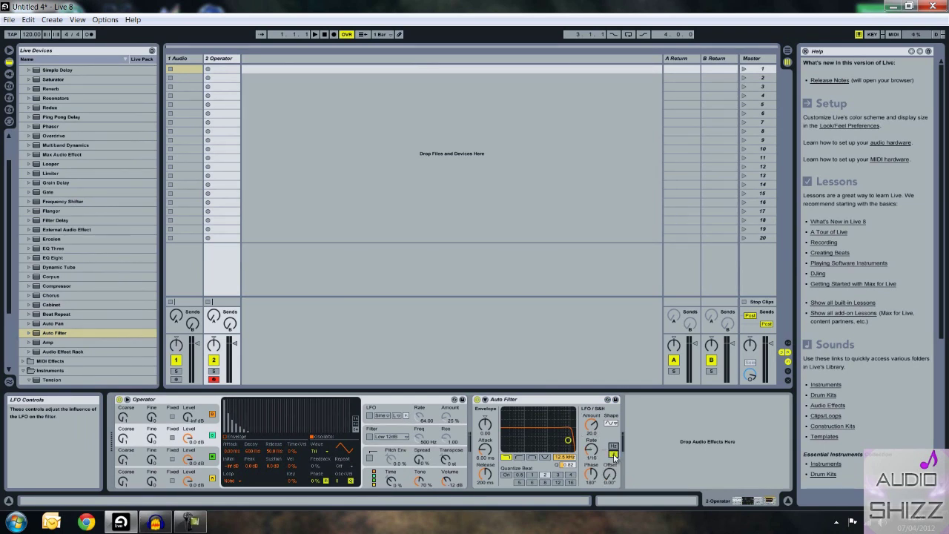
pyautogui.click(589, 457)
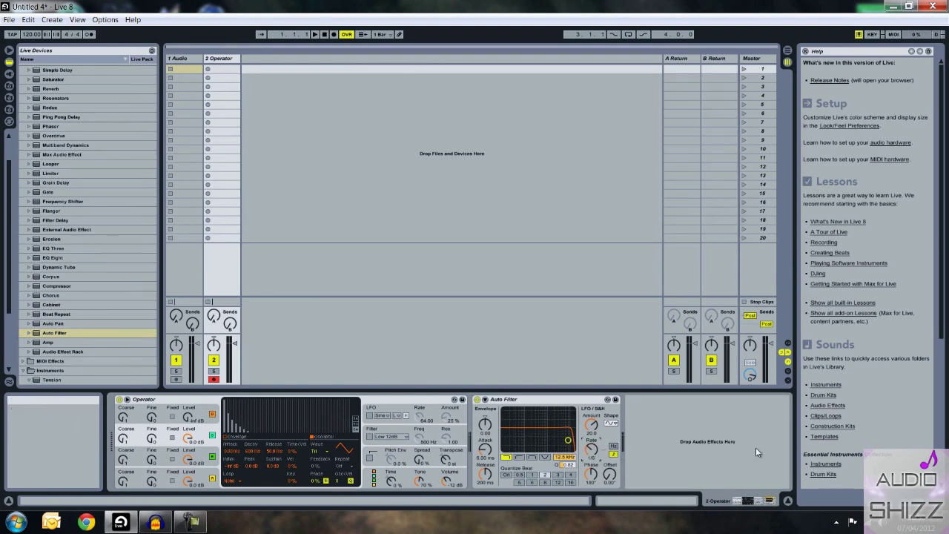
pyautogui.press('a')
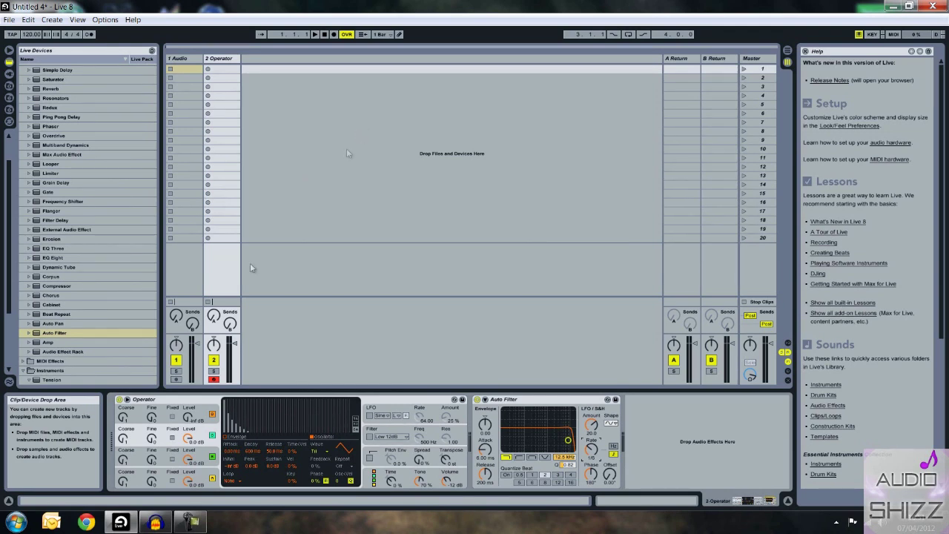
# Create a new track holding an empty Drum Rack beside the Operator track
pyautogui.scroll(-4, 52, 306)
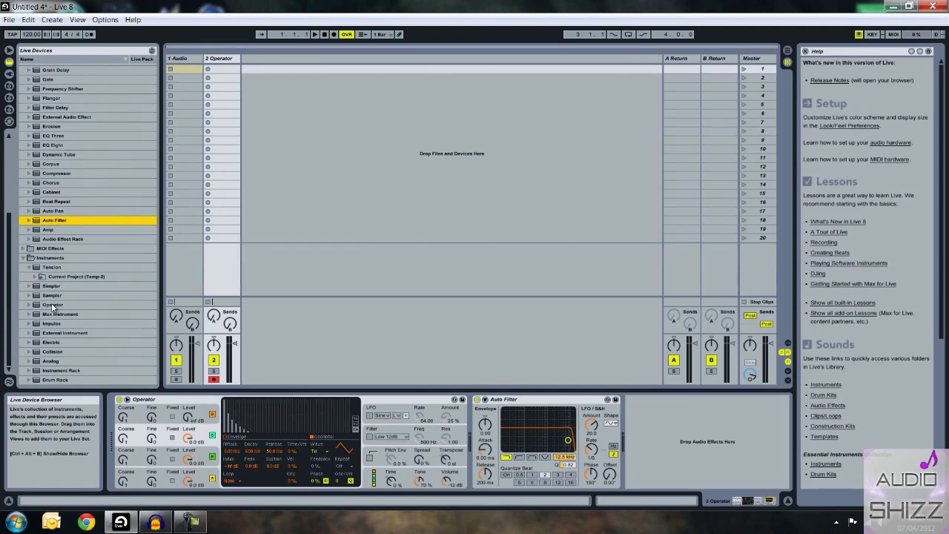
pyautogui.click(81, 379)
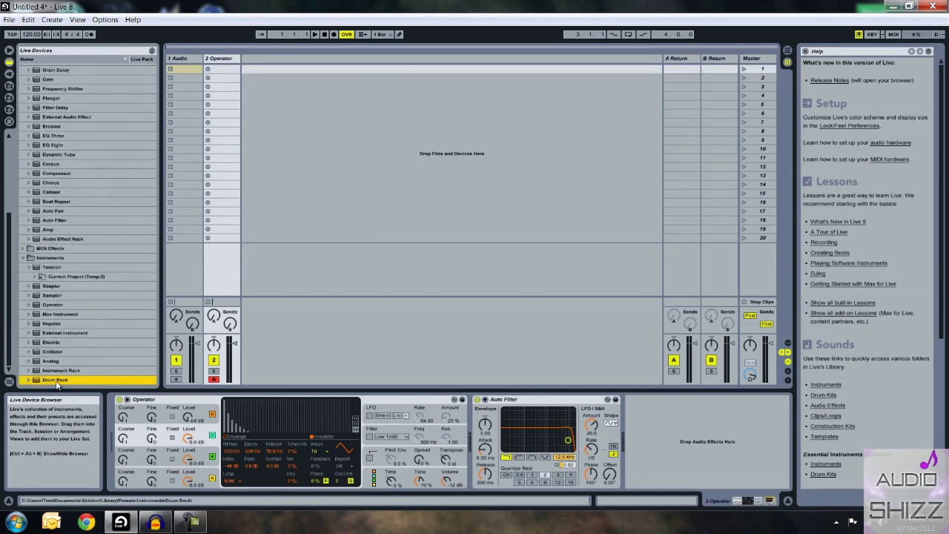
pyautogui.moveTo(52, 381); pyautogui.dragTo(407, 158)
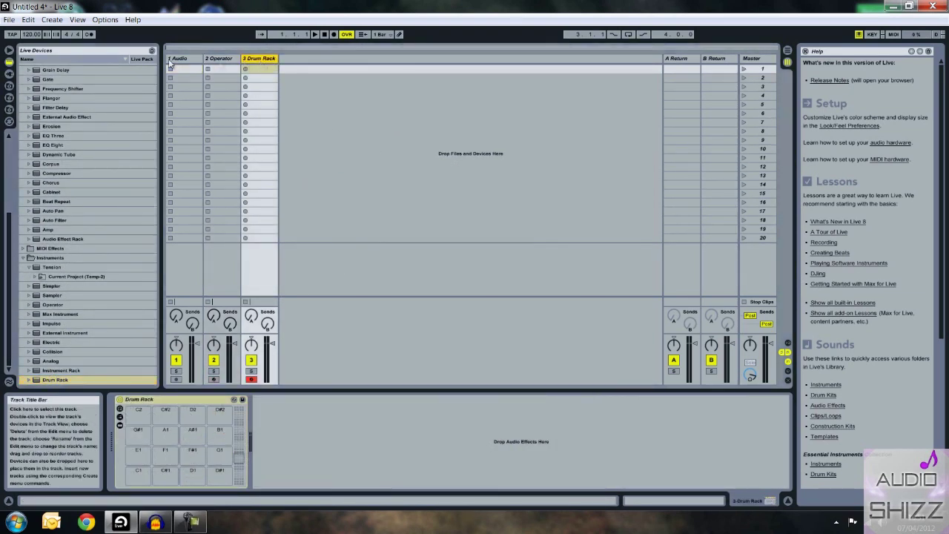
# Audition kick samples in the Drum Loop Pack folder and assign FFD_Kicks 006.wav to the Drum Rack's C1 pad
pyautogui.click(9, 123)
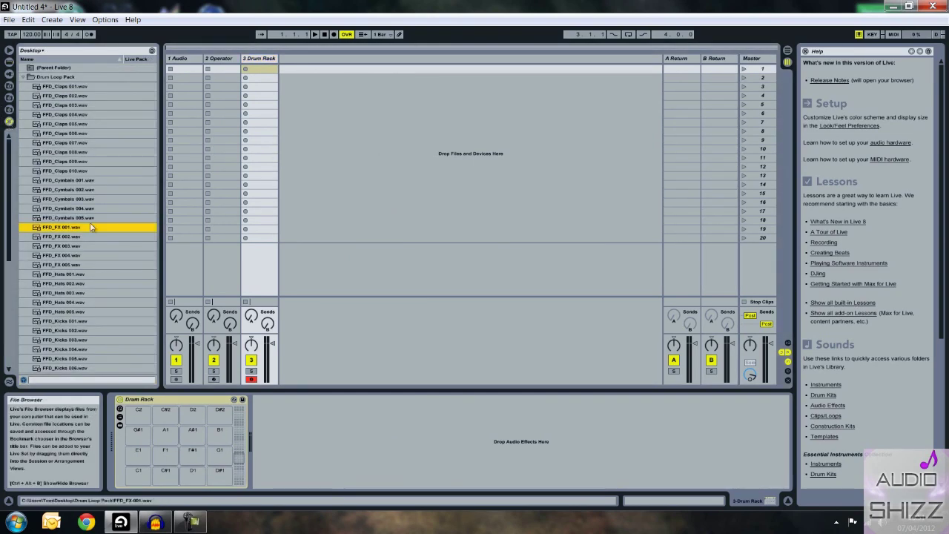
pyautogui.scroll(-2, 94, 233)
pyautogui.scroll(1, 94, 180)
pyautogui.scroll(-4, 94, 180)
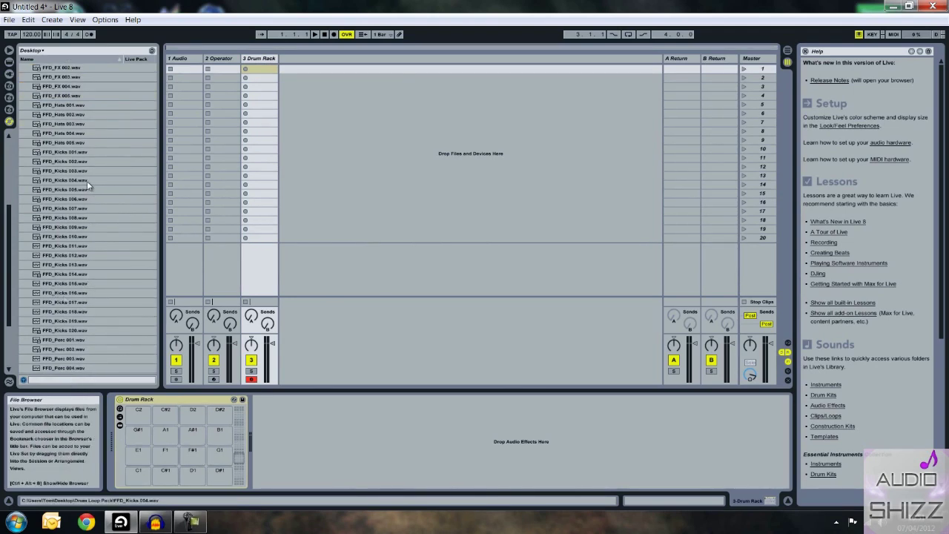
pyautogui.scroll(-4, 85, 267)
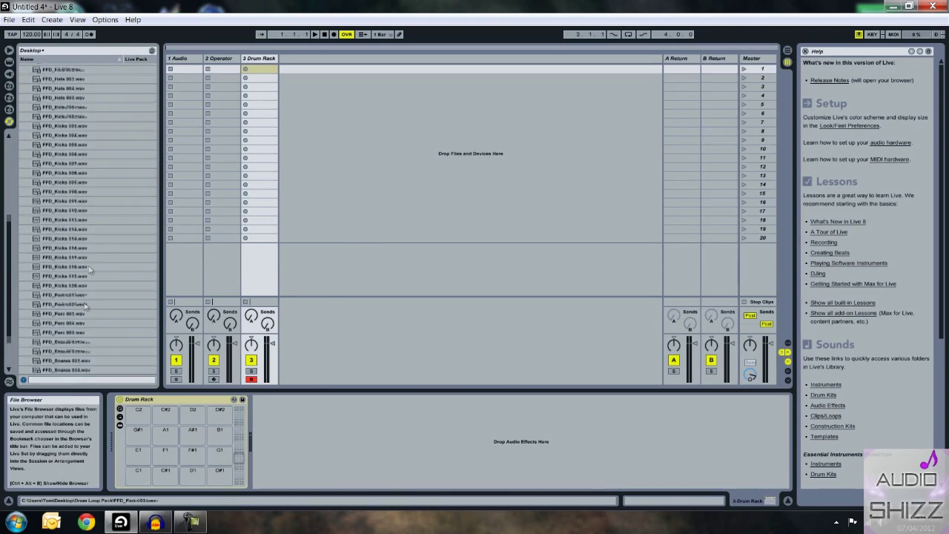
pyautogui.scroll(5, 88, 282)
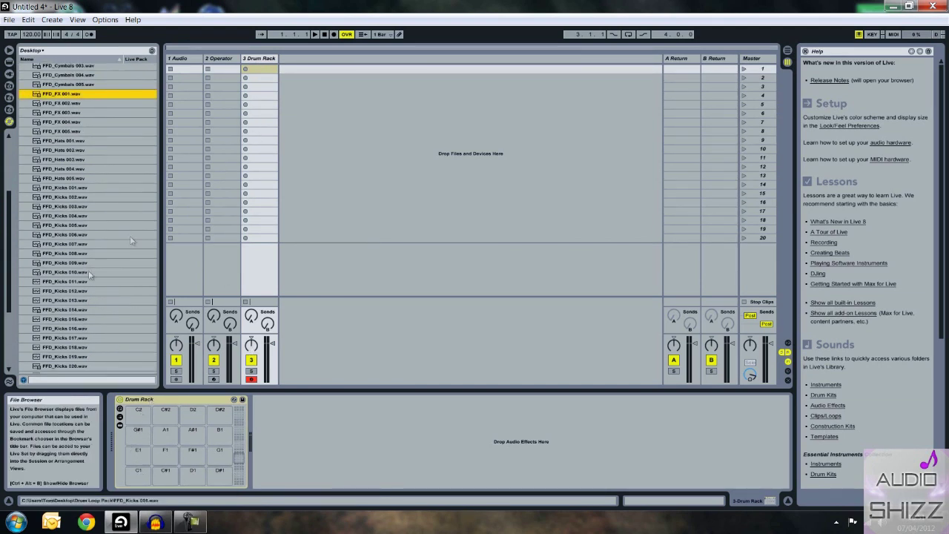
pyautogui.click(68, 236)
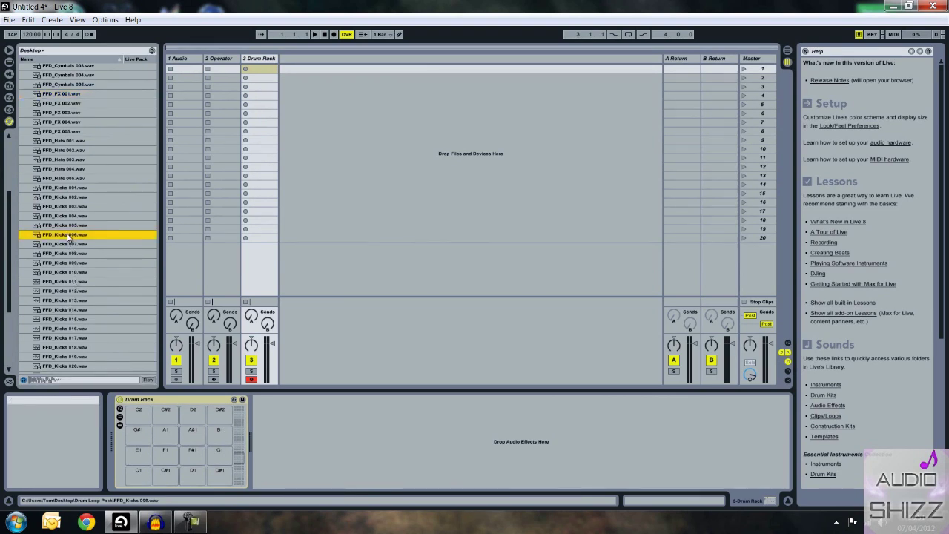
pyautogui.click(63, 226)
pyautogui.click(63, 217)
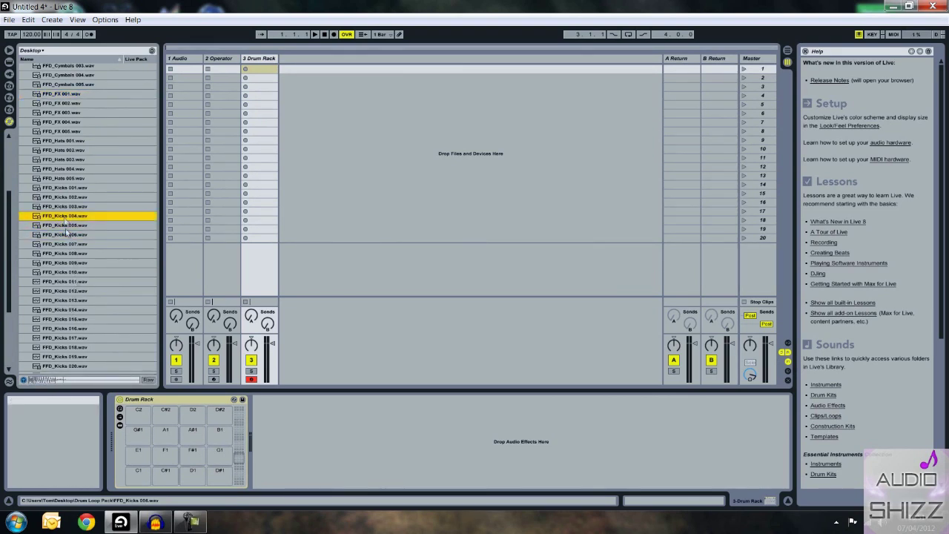
pyautogui.click(67, 234)
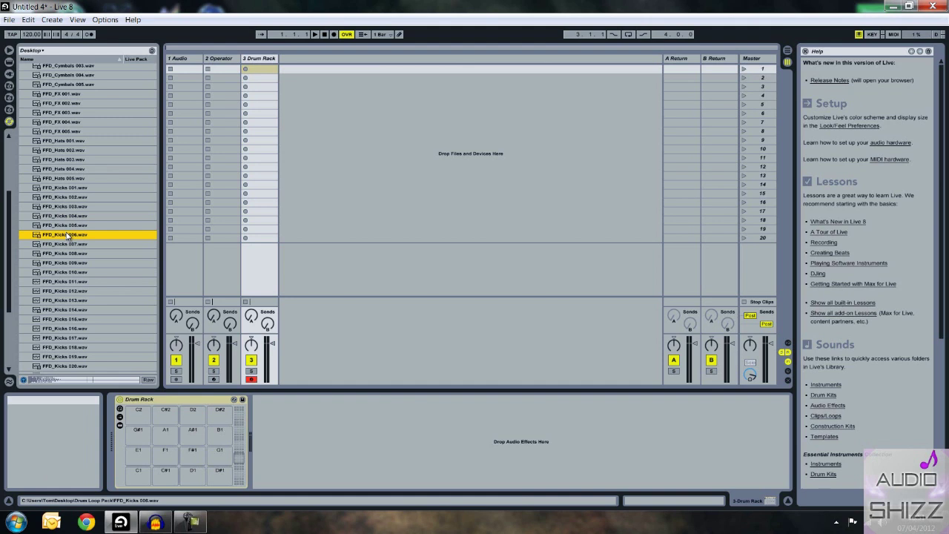
pyautogui.moveTo(69, 235); pyautogui.dragTo(144, 472)
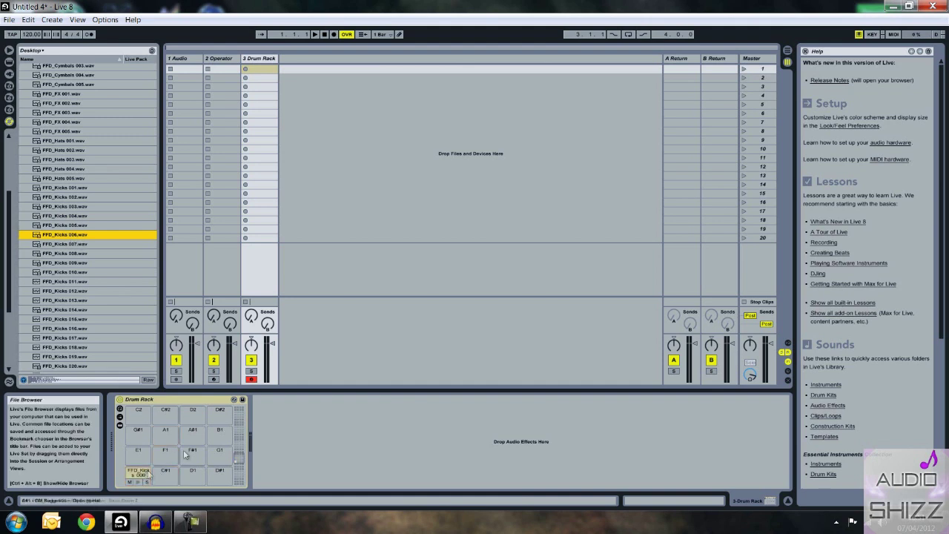
# Audition the snare samples and assign FFD_Snares 002.wav to the Drum Rack's E1 pad
pyautogui.scroll(5, 87, 265)
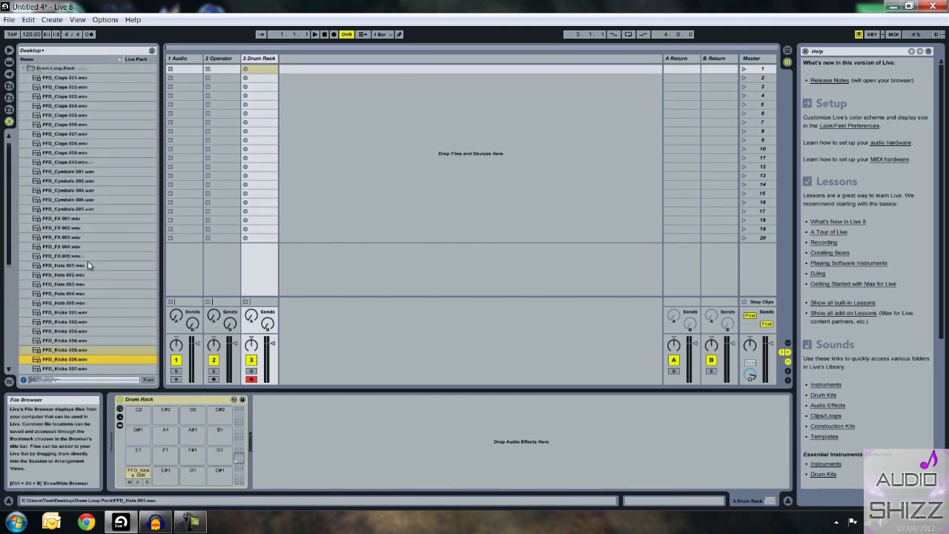
pyautogui.scroll(-8, 87, 265)
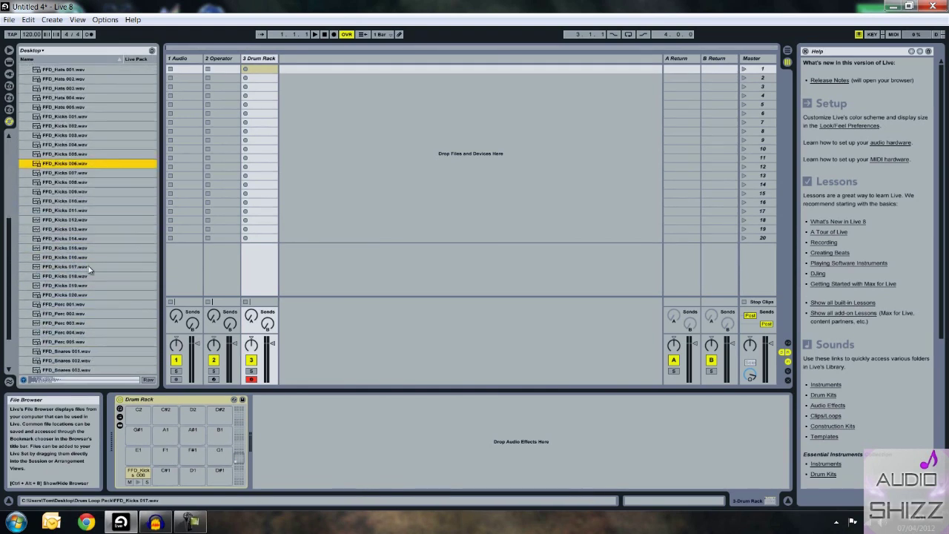
pyautogui.scroll(-3, 87, 270)
pyautogui.click(70, 317)
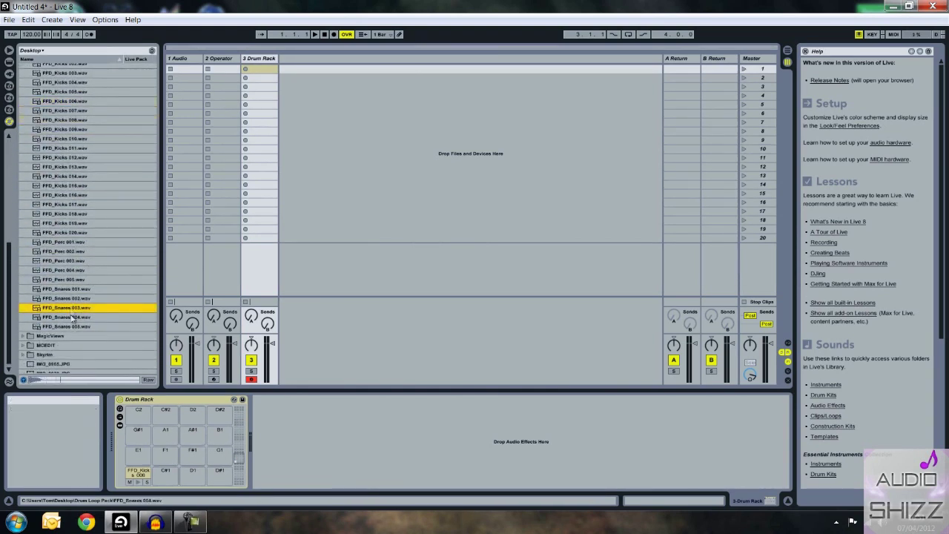
pyautogui.click(70, 300)
pyautogui.click(68, 307)
pyautogui.click(65, 302)
pyautogui.moveTo(67, 301); pyautogui.dragTo(139, 451)
# Audition the hi-hat samples and assign FFD_Hats 005.wav to the Drum Rack's G#1 pad
pyautogui.scroll(8, 84, 305)
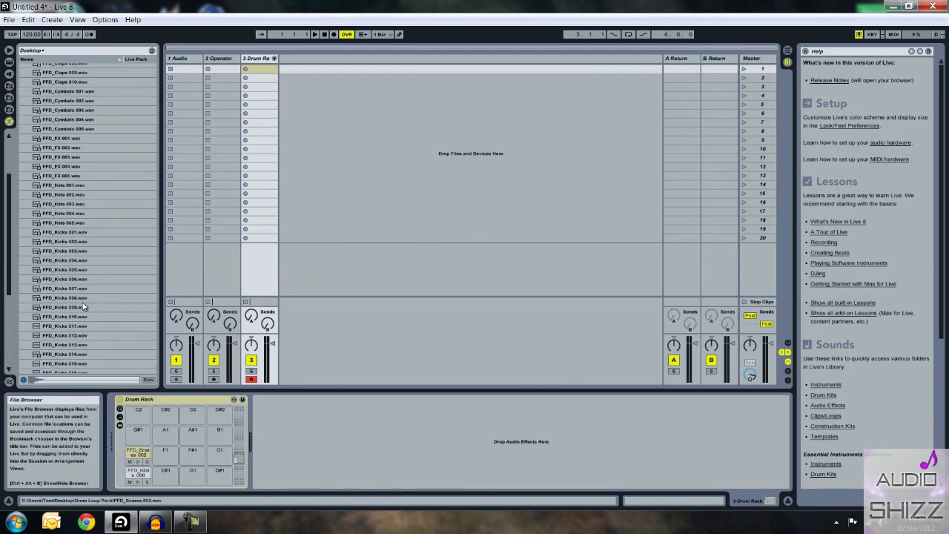
pyautogui.click(67, 257)
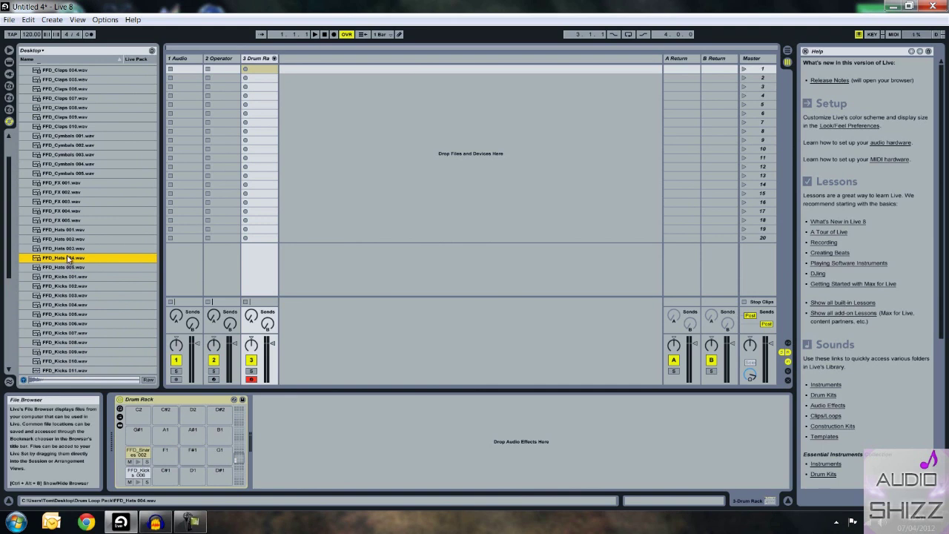
pyautogui.click(67, 247)
pyautogui.click(67, 239)
pyautogui.click(72, 268)
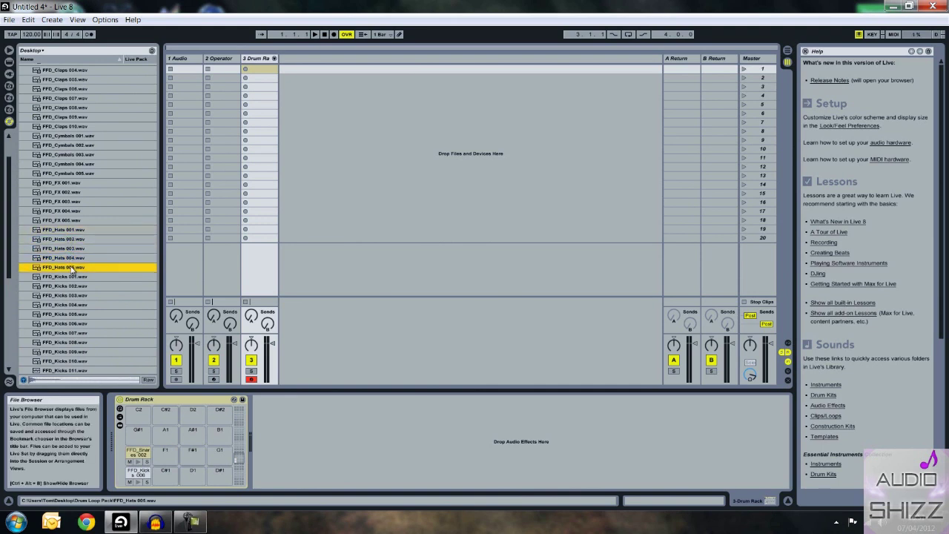
pyautogui.moveTo(74, 271); pyautogui.dragTo(137, 434)
# Assign FFD_Cymbals 002.wav to the Drum Rack's C2 pad and preview the filled pads
pyautogui.scroll(2, 91, 227)
pyautogui.click(74, 181)
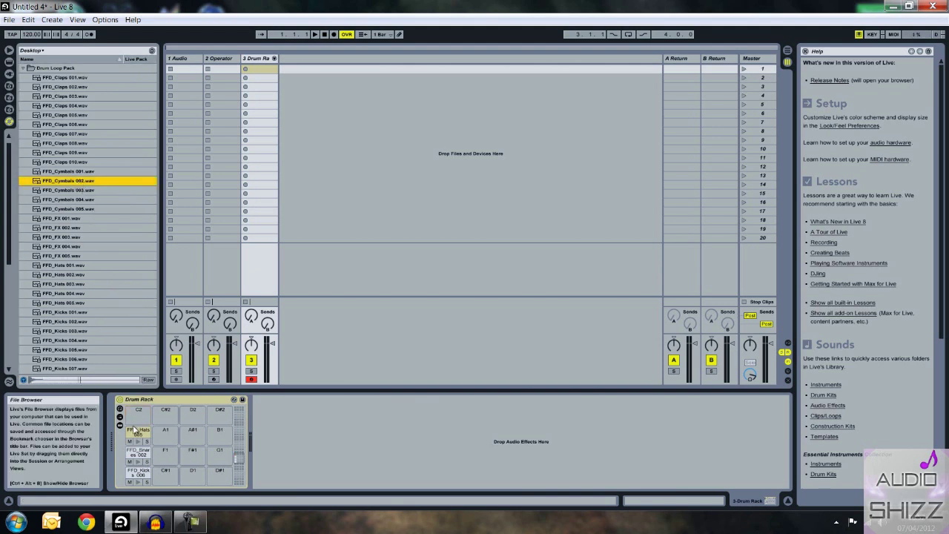
pyautogui.moveTo(59, 181); pyautogui.dragTo(140, 413)
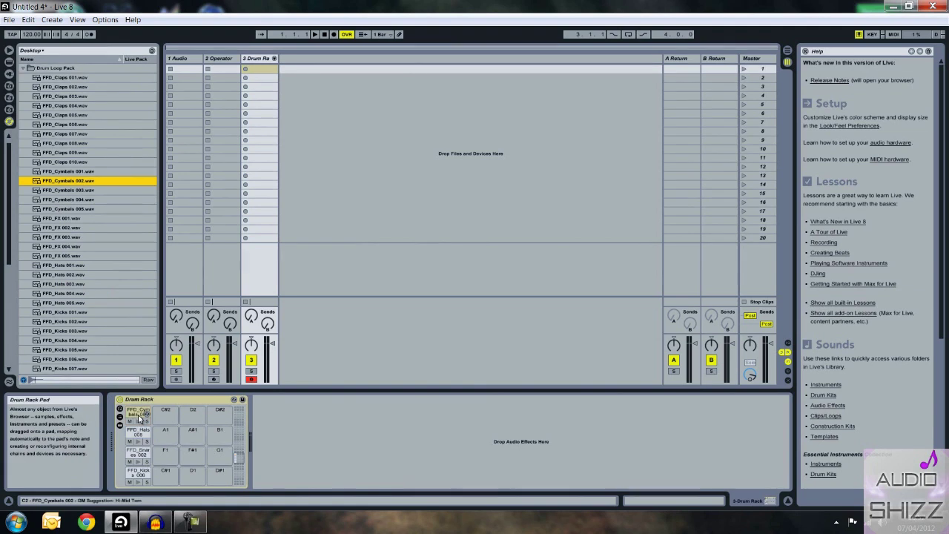
pyautogui.click(138, 462)
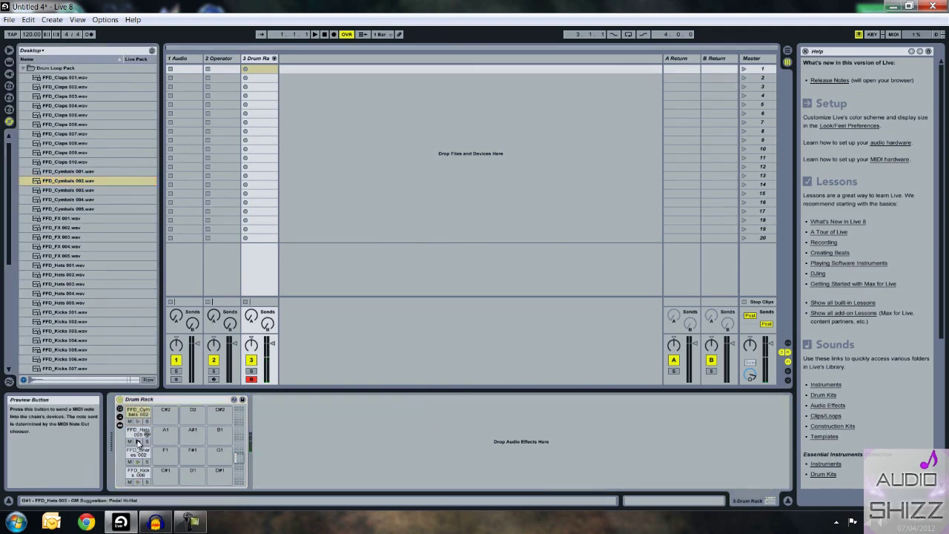
pyautogui.click(138, 442)
pyautogui.click(137, 422)
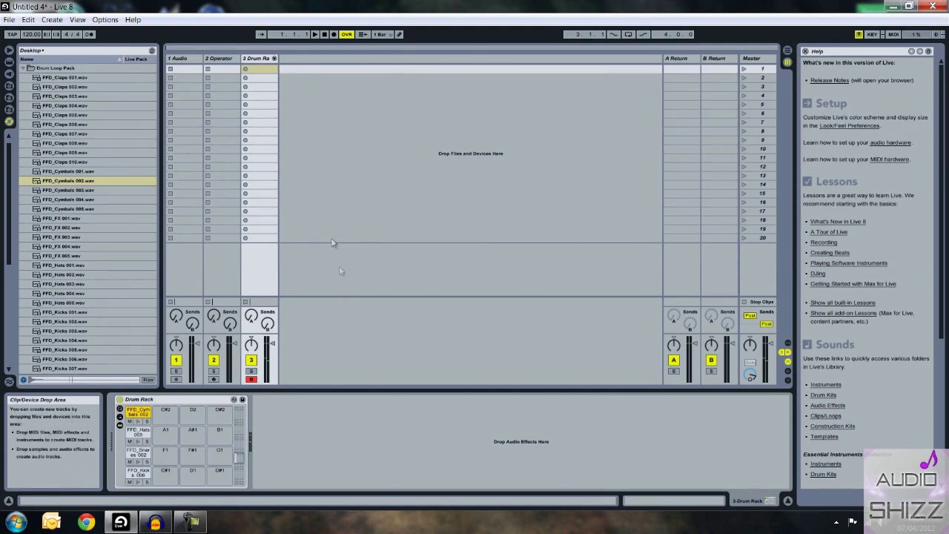
# Insert a MIDI clip in the first slot of the Drum Rack track and bring up the Live Devices list
pyautogui.rightClick(260, 72)
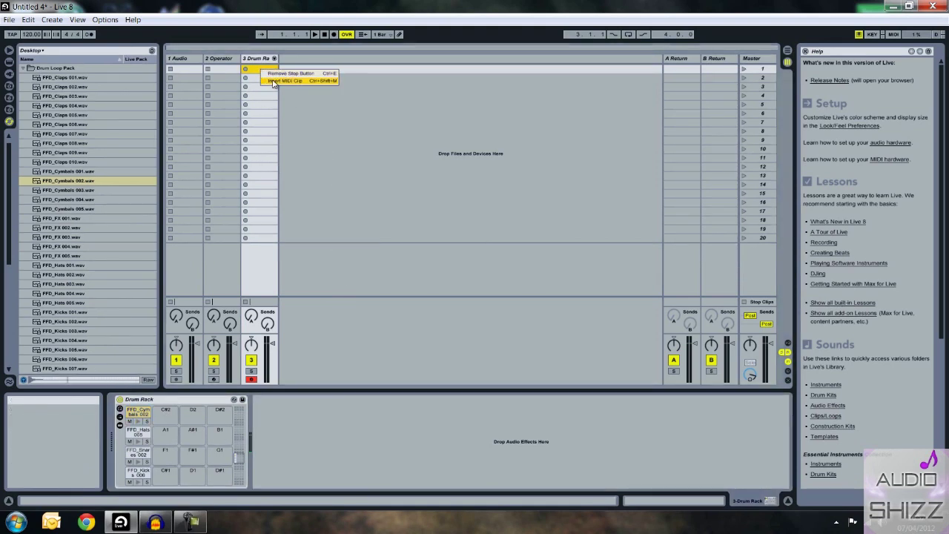
pyautogui.click(289, 80)
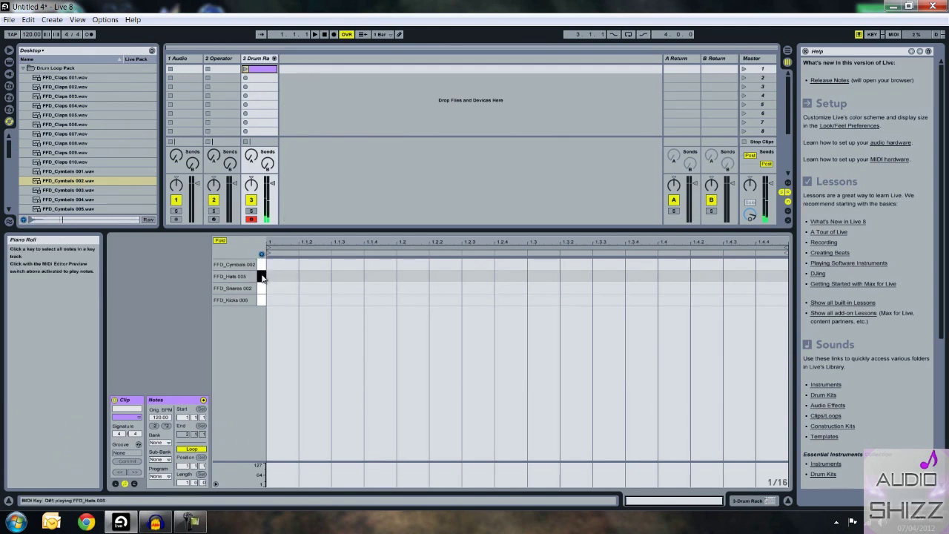
pyautogui.click(9, 62)
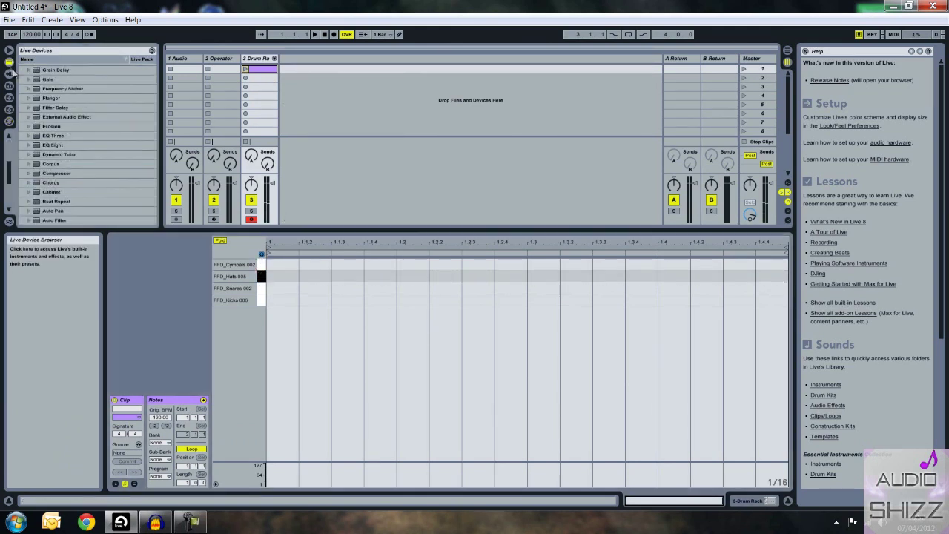
# Audition the hi-hat, snare and kick rows from the clip's piano roll
pyautogui.click(261, 276)
pyautogui.click(262, 288)
pyautogui.click(262, 301)
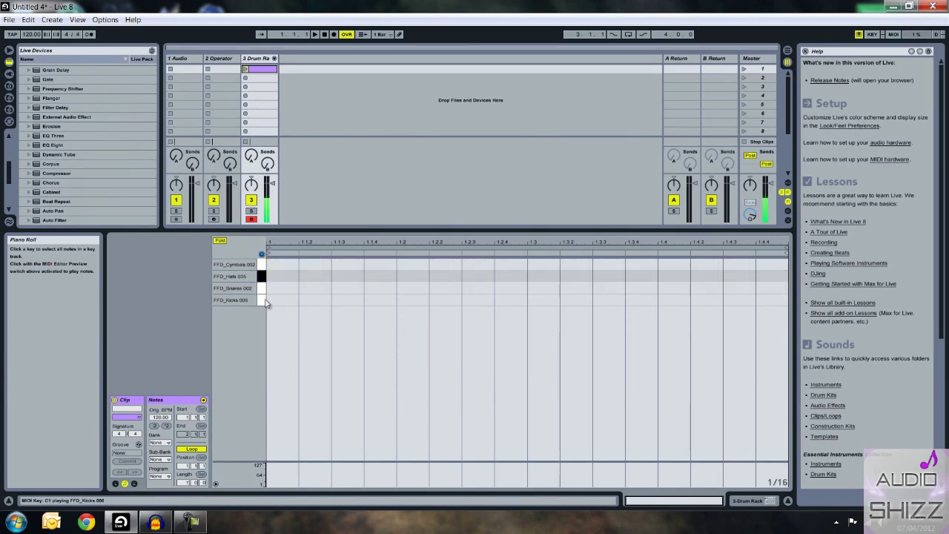
pyautogui.click(262, 289)
pyautogui.click(261, 277)
pyautogui.click(259, 276)
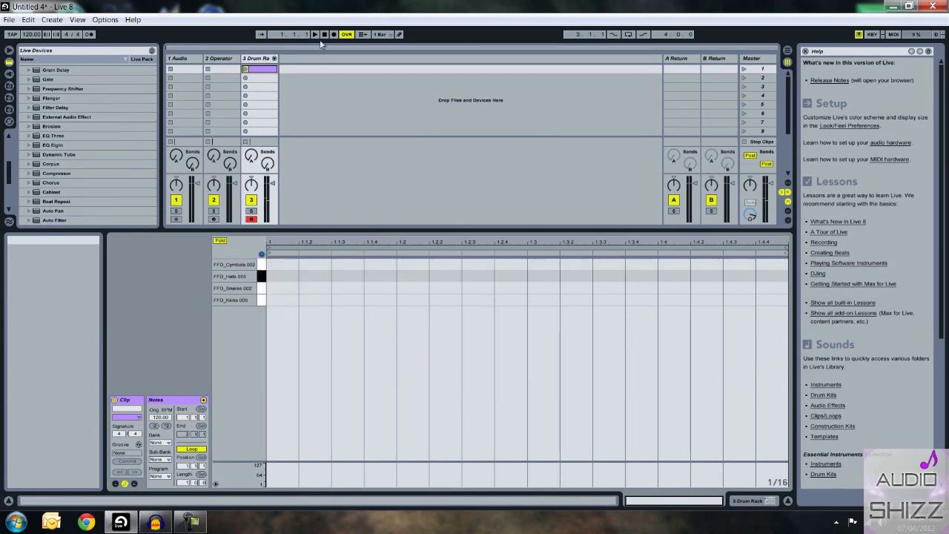
# Set the drum clip's original tempo to 140 BPM and launch the clip
pyautogui.click(157, 419)
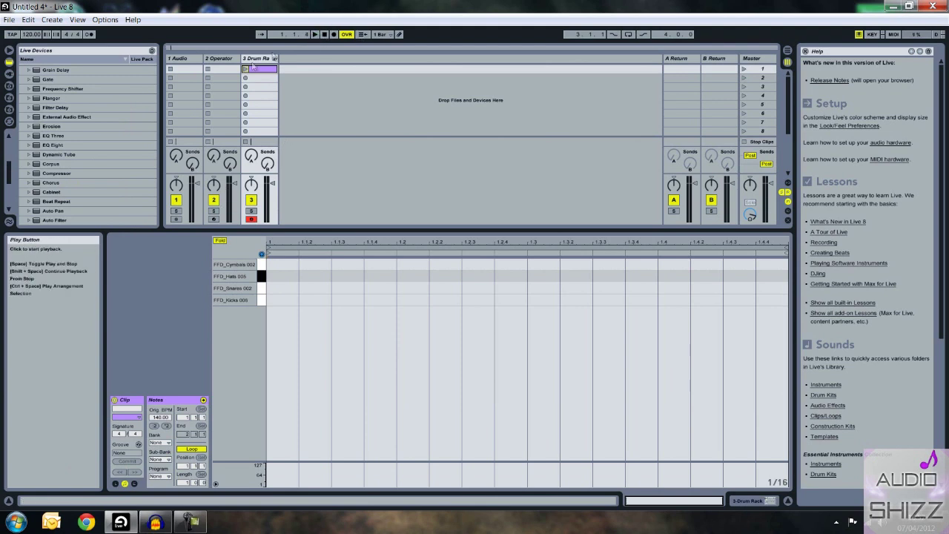
pyautogui.click(247, 68)
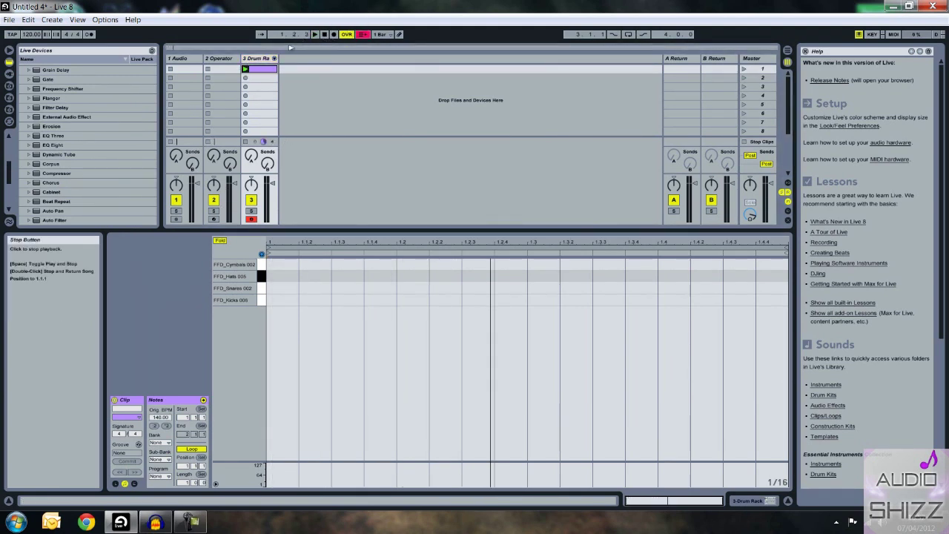
# Place an eighth-note kick and a sixteenth-note hi-hat at the very start of the drum clip
pyautogui.doubleClick(280, 301)
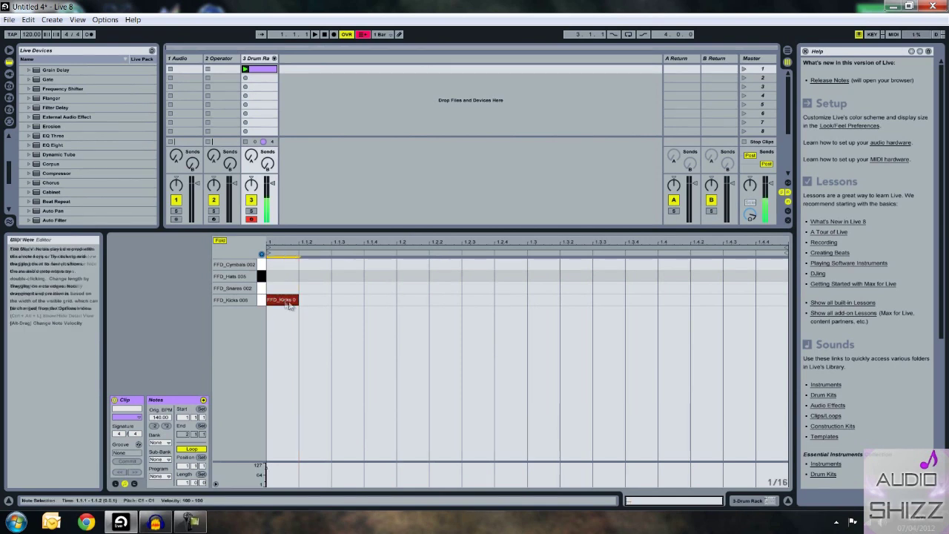
pyautogui.doubleClick(358, 279)
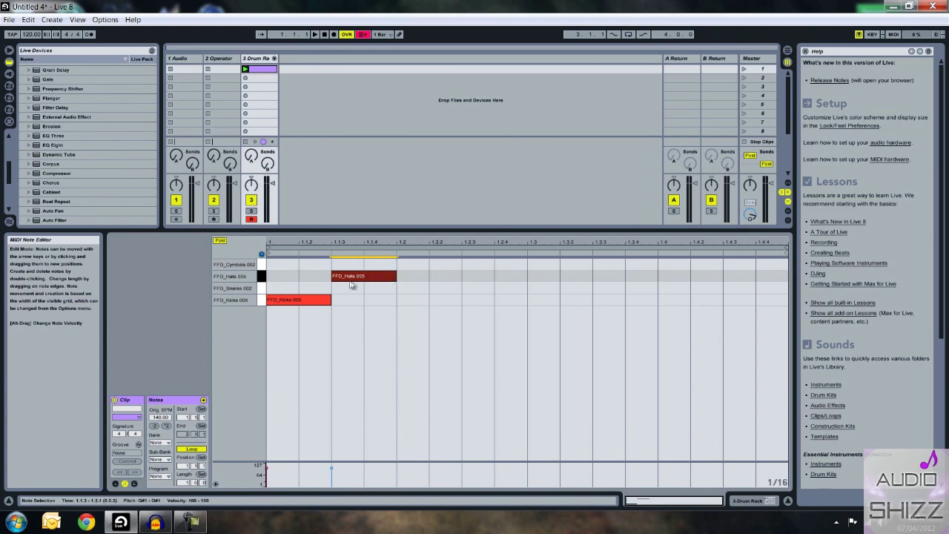
pyautogui.moveTo(358, 279); pyautogui.dragTo(303, 279)
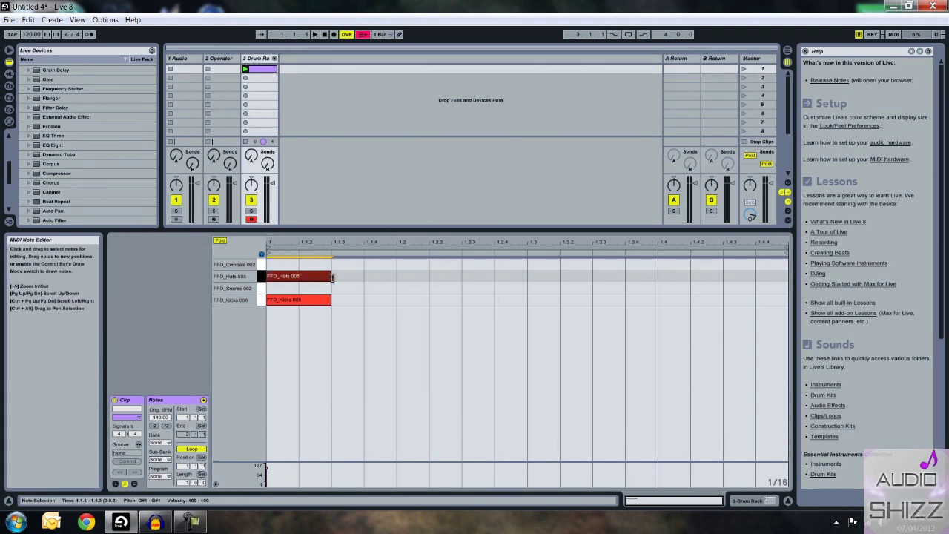
# Duplicate the hi-hat note repeatedly until FFD_Hats 005 fills every sixteenth of the one-bar clip
pyautogui.rightClick(294, 278)
pyautogui.click(305, 280)
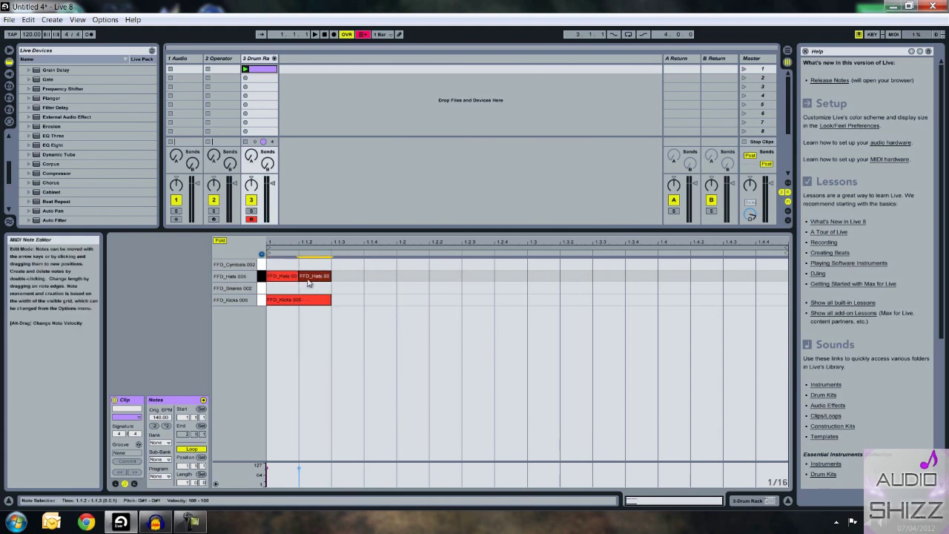
pyautogui.rightClick(308, 277)
pyautogui.click(319, 281)
pyautogui.rightClick(338, 278)
pyautogui.click(345, 281)
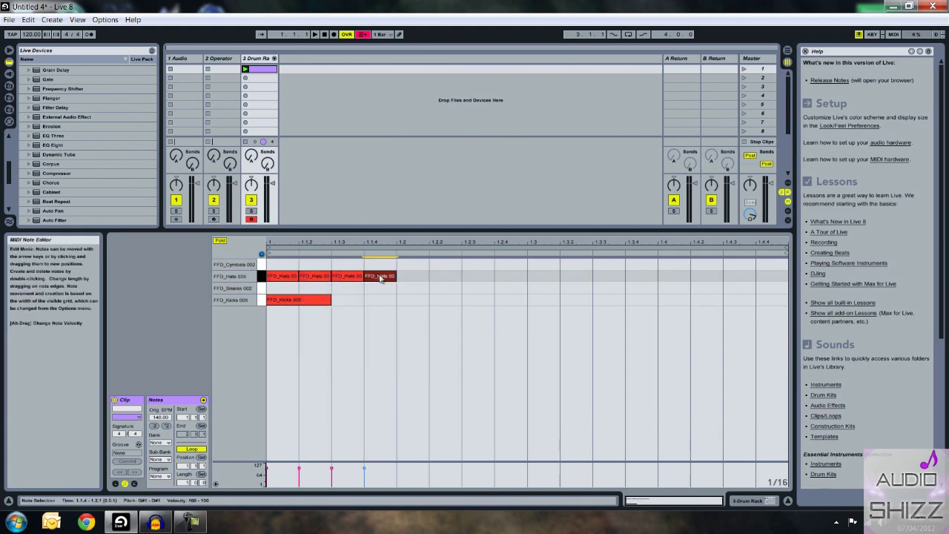
pyautogui.rightClick(380, 277)
pyautogui.click(389, 281)
pyautogui.rightClick(404, 278)
pyautogui.click(418, 284)
pyautogui.rightClick(443, 278)
pyautogui.click(456, 284)
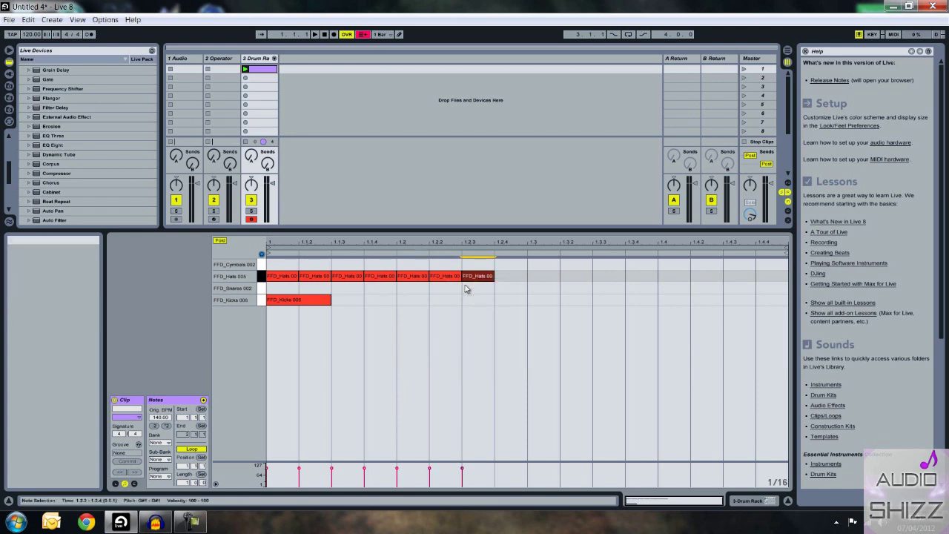
pyautogui.rightClick(475, 279)
pyautogui.click(491, 284)
pyautogui.rightClick(513, 278)
pyautogui.click(524, 284)
pyautogui.rightClick(539, 278)
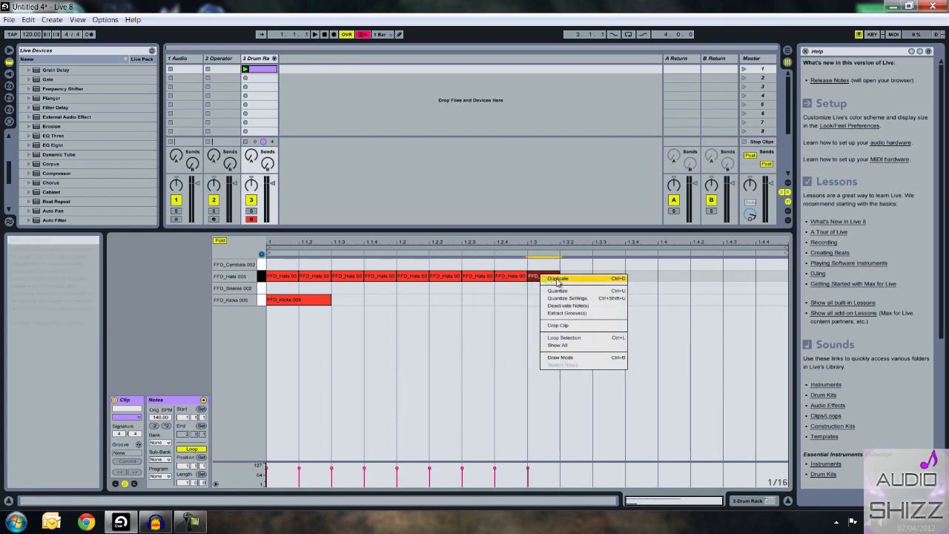
pyautogui.click(552, 282)
pyautogui.rightClick(577, 278)
pyautogui.click(587, 281)
pyautogui.rightClick(607, 278)
pyautogui.click(618, 283)
pyautogui.rightClick(641, 278)
pyautogui.click(655, 284)
pyautogui.rightClick(673, 278)
pyautogui.click(686, 284)
pyautogui.rightClick(706, 278)
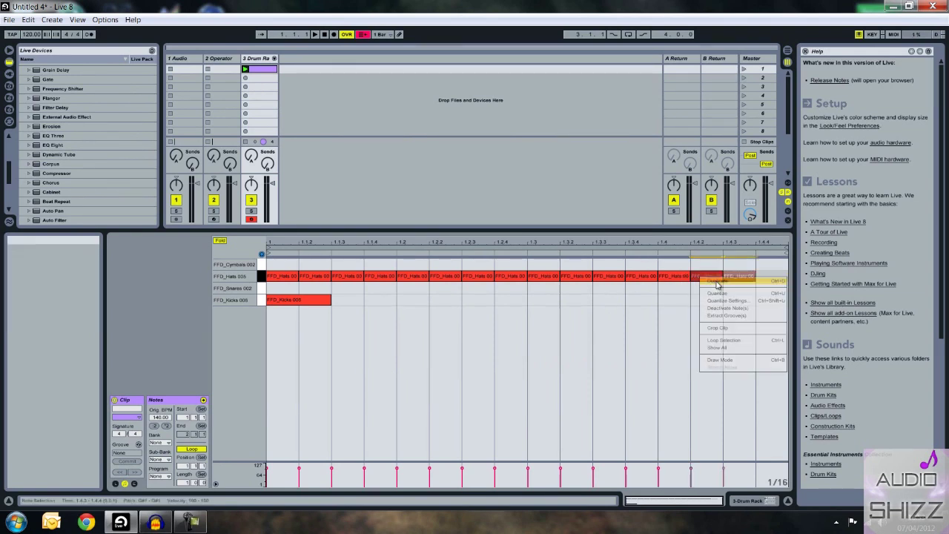
pyautogui.click(719, 284)
pyautogui.rightClick(734, 278)
pyautogui.click(749, 280)
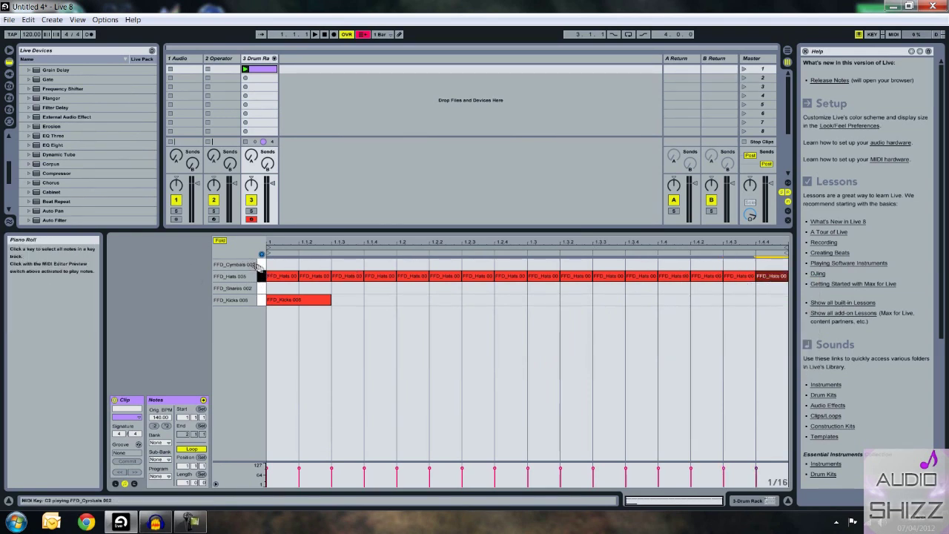
# Add eighth-note FFD_Cymbals 002 hits at 1.1.3, 1.2.3, 1.3.3 and 1.4.3
pyautogui.doubleClick(345, 263)
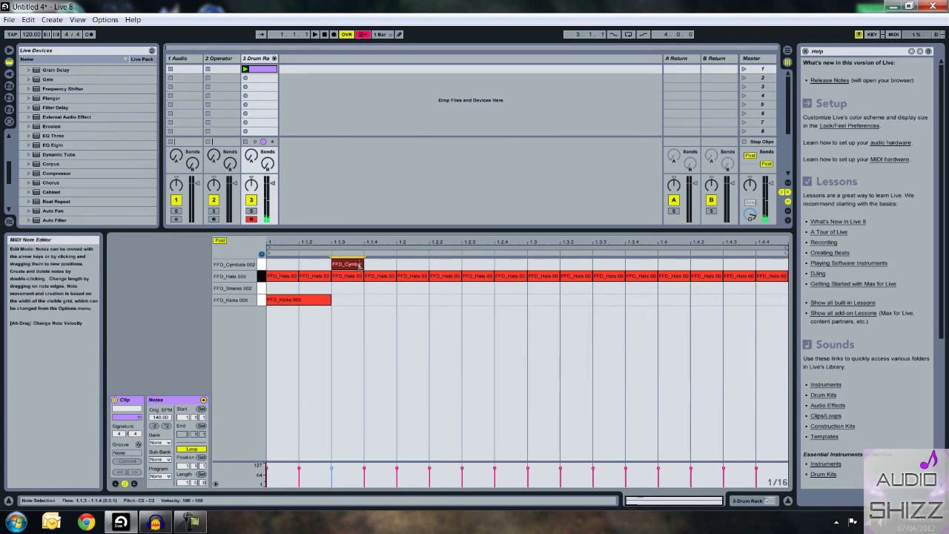
pyautogui.doubleClick(478, 264)
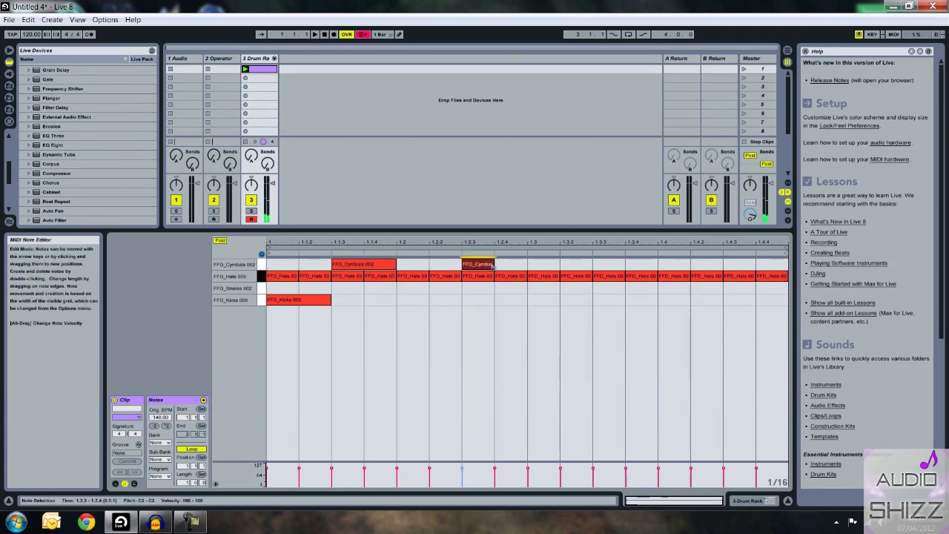
pyautogui.doubleClick(607, 264)
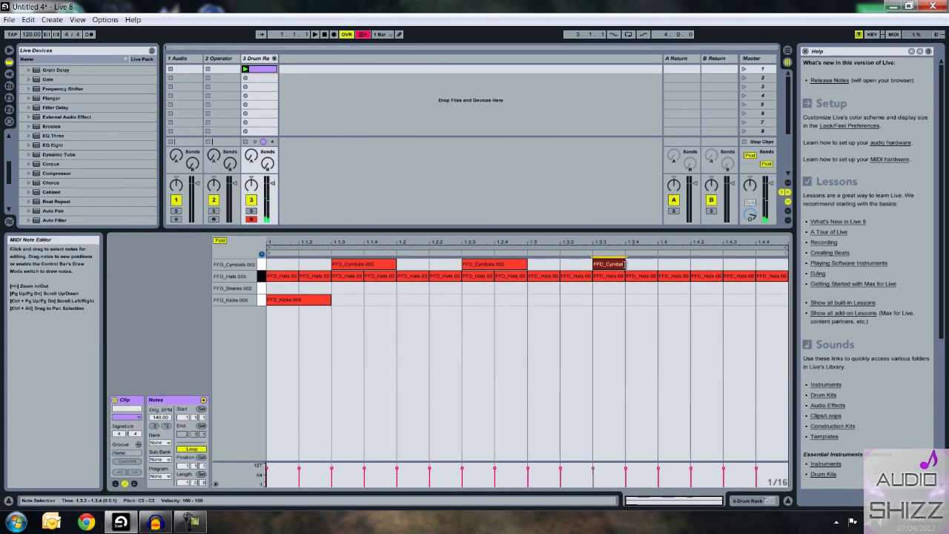
pyautogui.moveTo(625, 264); pyautogui.dragTo(652, 275)
pyautogui.doubleClick(704, 264)
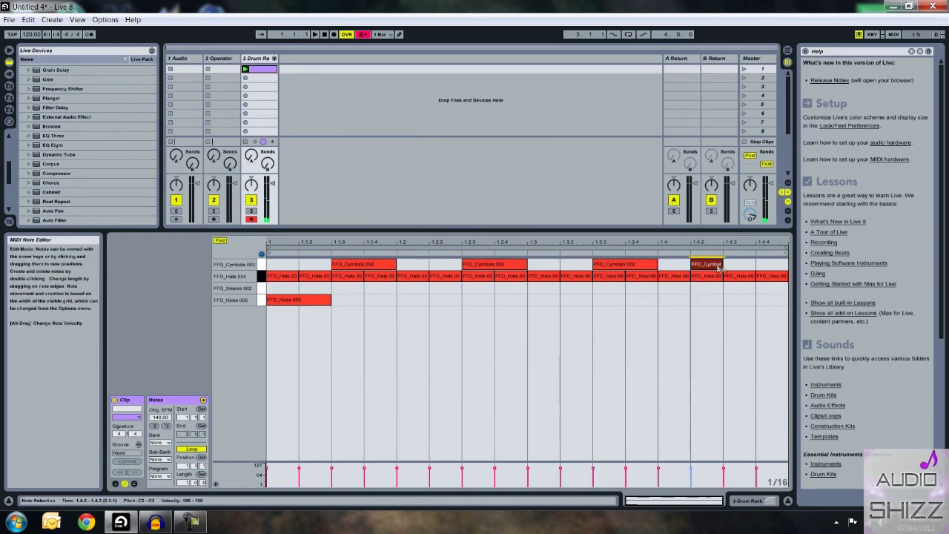
pyautogui.moveTo(705, 268); pyautogui.dragTo(738, 267)
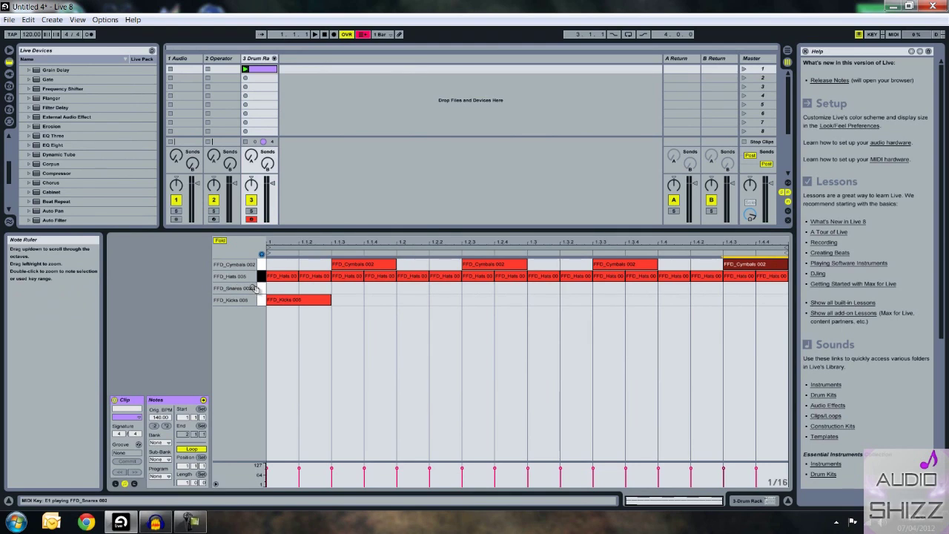
# Add eighth-note FFD_Snares 002 hits on beats 1.2, 1.3 and 1.4, and play the drum clip
pyautogui.doubleClick(404, 289)
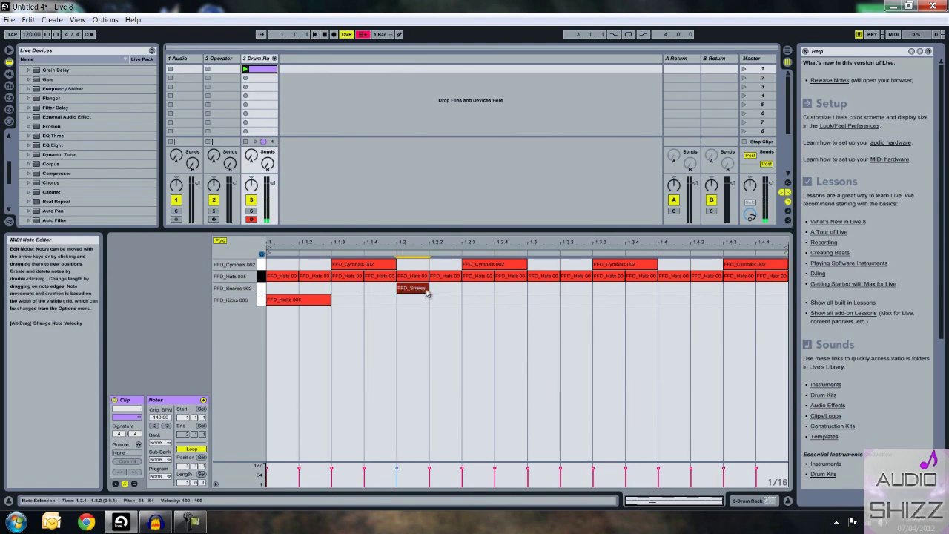
pyautogui.doubleClick(540, 289)
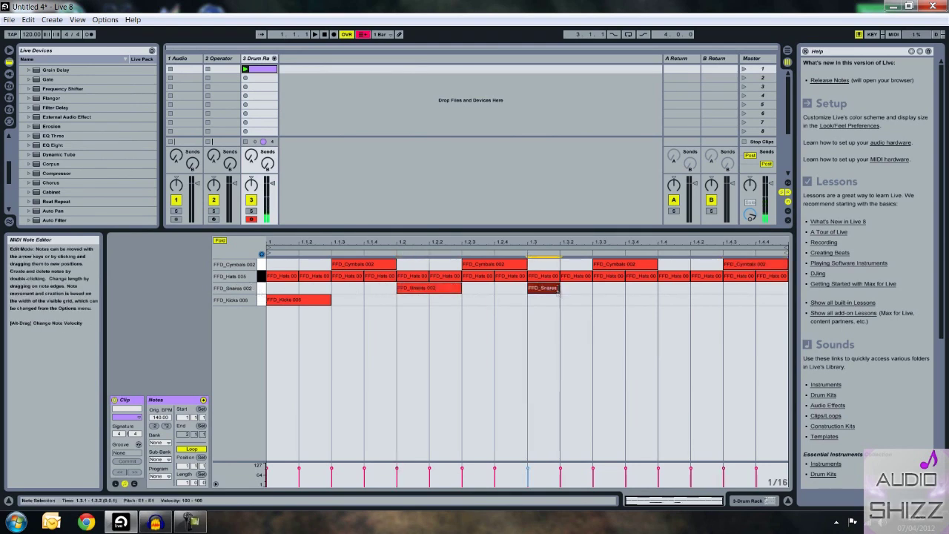
pyautogui.doubleClick(684, 289)
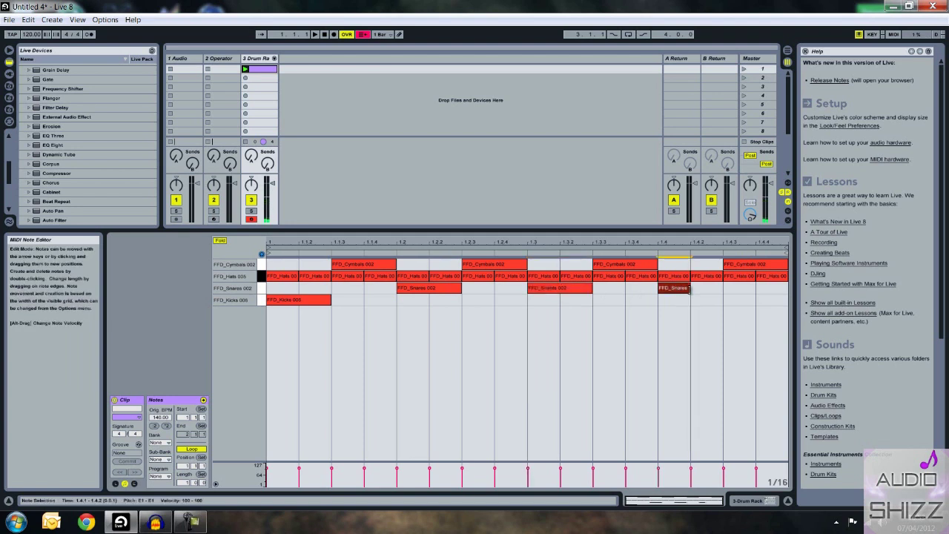
pyautogui.click(247, 69)
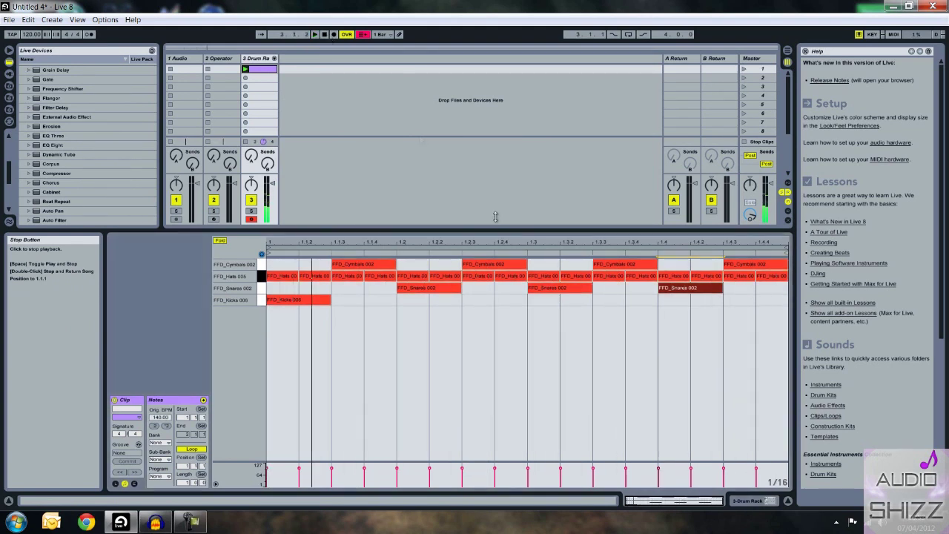
# Replace the snare on beat 1.3 with an eighth-note kick and play the drum clip
pyautogui.click(546, 290)
pyautogui.moveTo(547, 290); pyautogui.dragTo(675, 290)
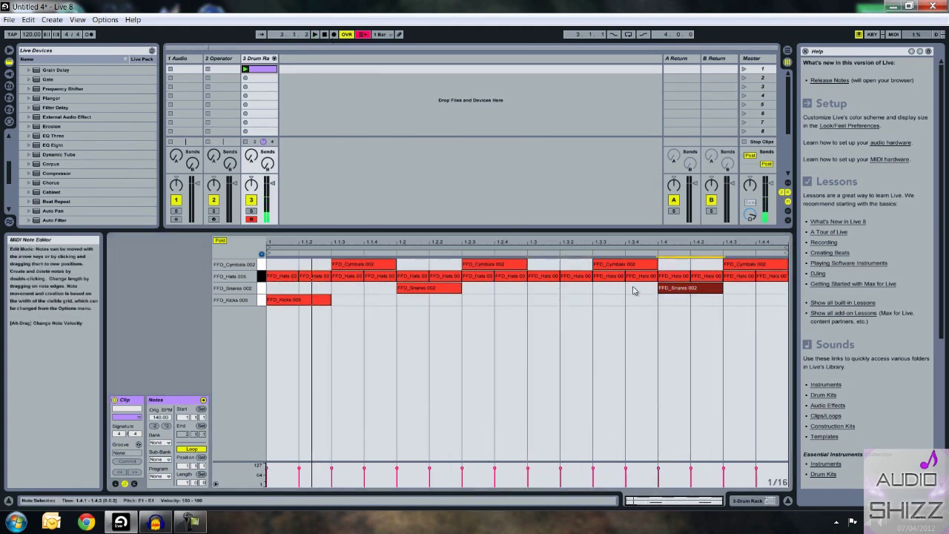
pyautogui.doubleClick(552, 300)
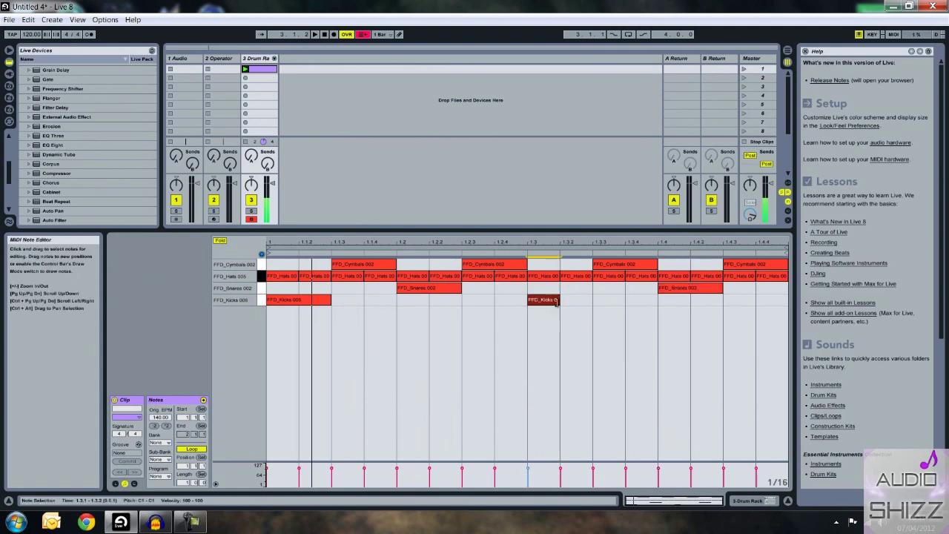
pyautogui.click(245, 69)
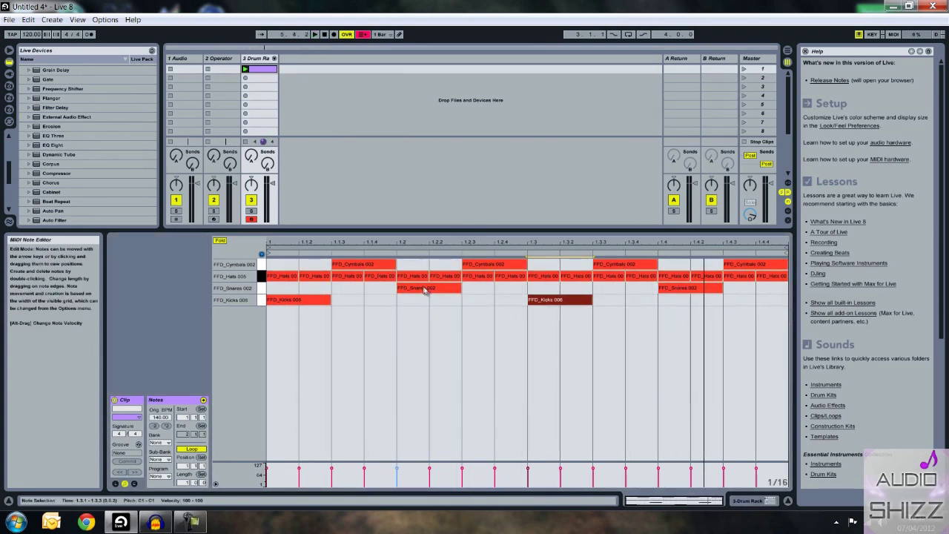
# Rearrange the pattern to have its only snare on beat 1.3 and the second kick on beat 1.4, and play the clip
pyautogui.moveTo(423, 291); pyautogui.dragTo(699, 303)
pyautogui.click(705, 290)
pyautogui.doubleClick(706, 291)
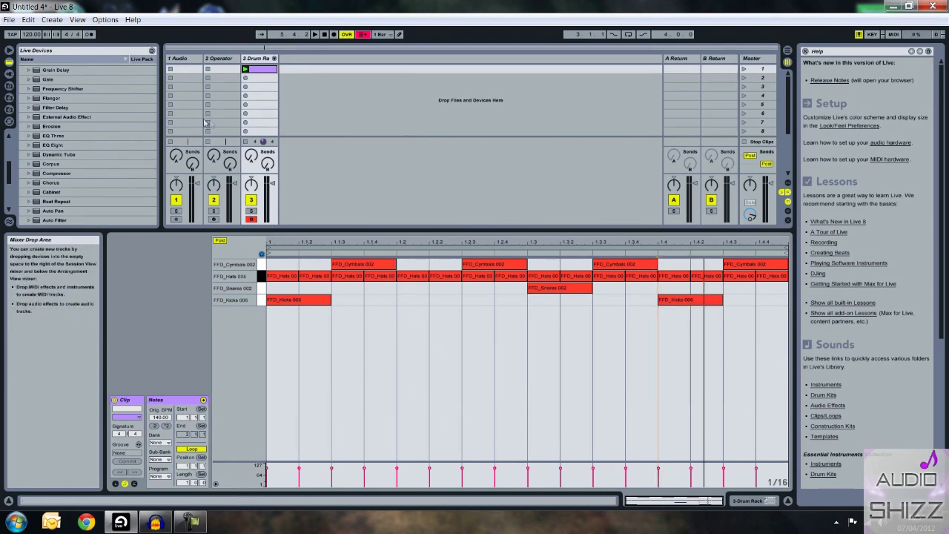
pyautogui.click(245, 69)
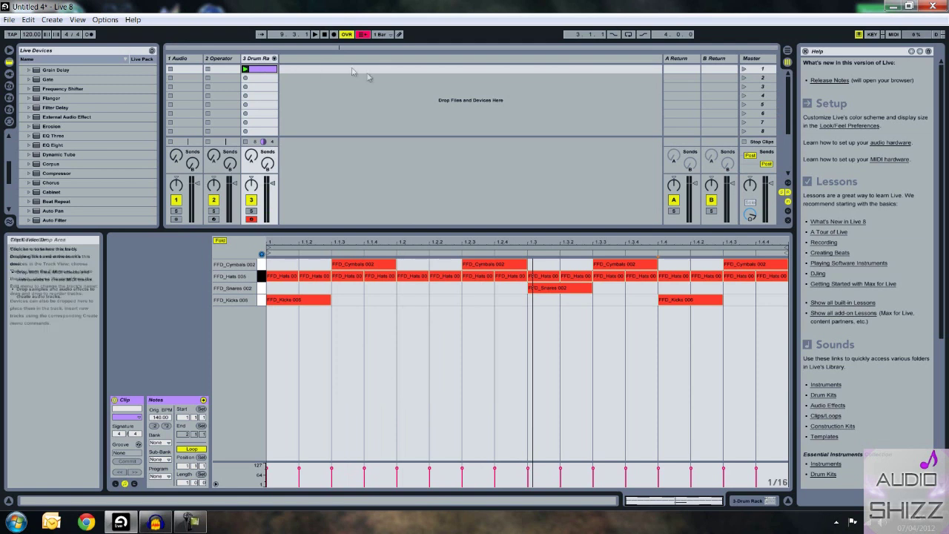
# Create an empty MIDI clip in the Operator track's first slot, play it with the drum clip, and stop playback
pyautogui.click(226, 59)
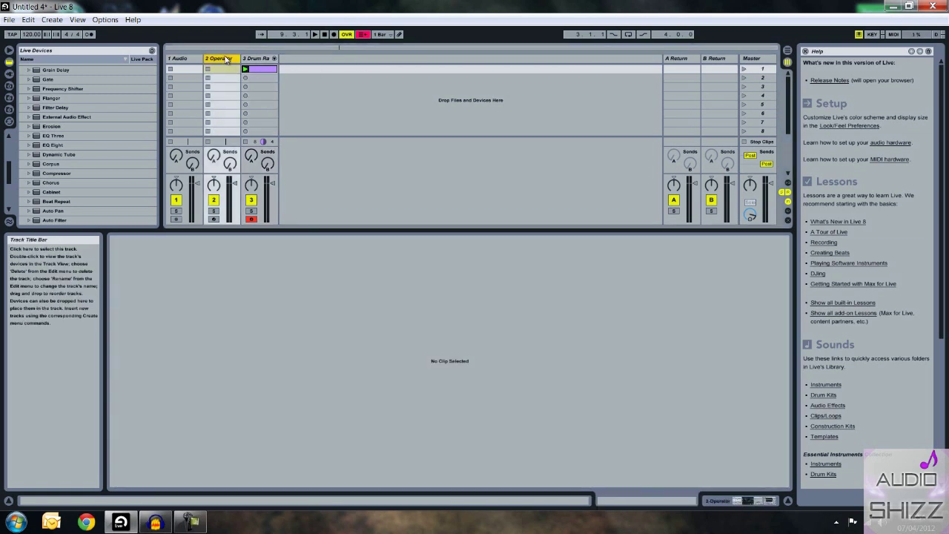
pyautogui.rightClick(223, 69)
pyautogui.click(232, 81)
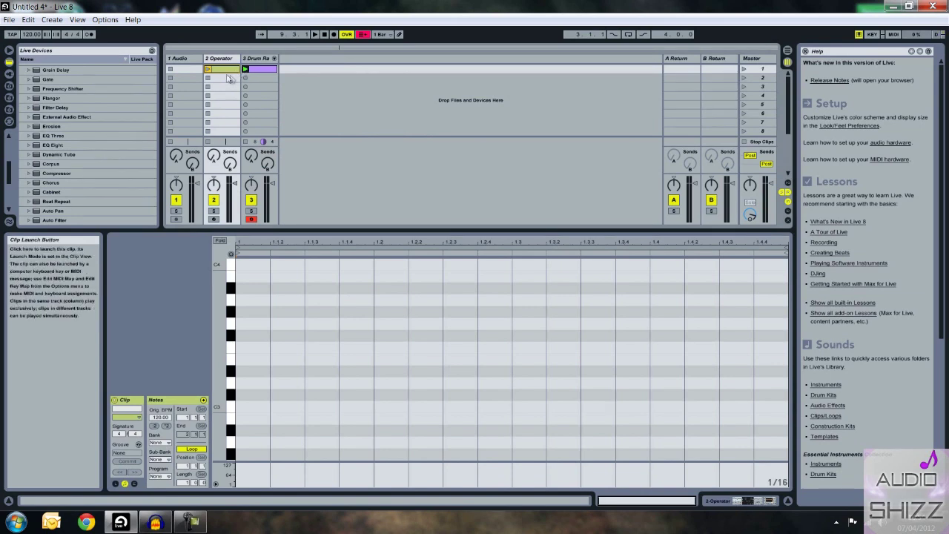
pyautogui.click(208, 70)
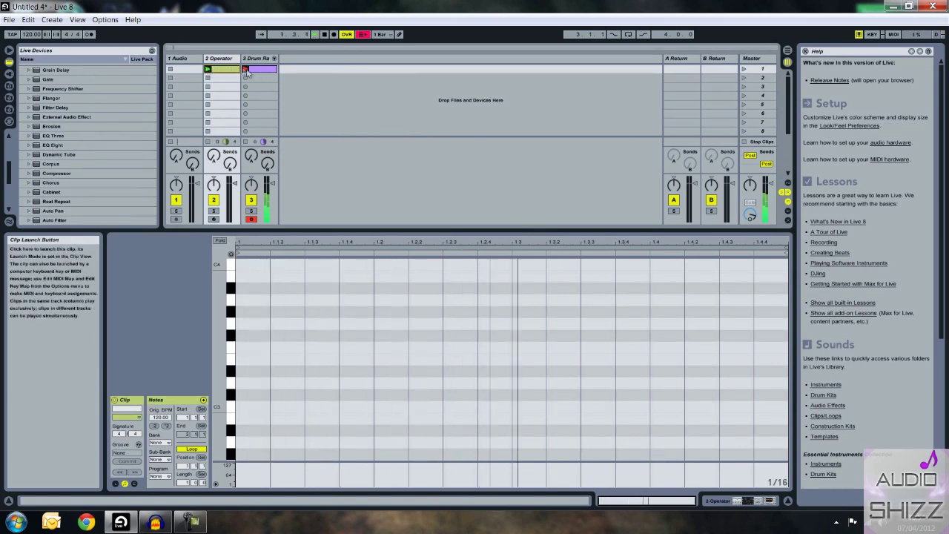
pyautogui.click(327, 35)
# Arm the Operator track instead of the Drum Rack track, and return the playback position to 1.1.1
pyautogui.click(225, 59)
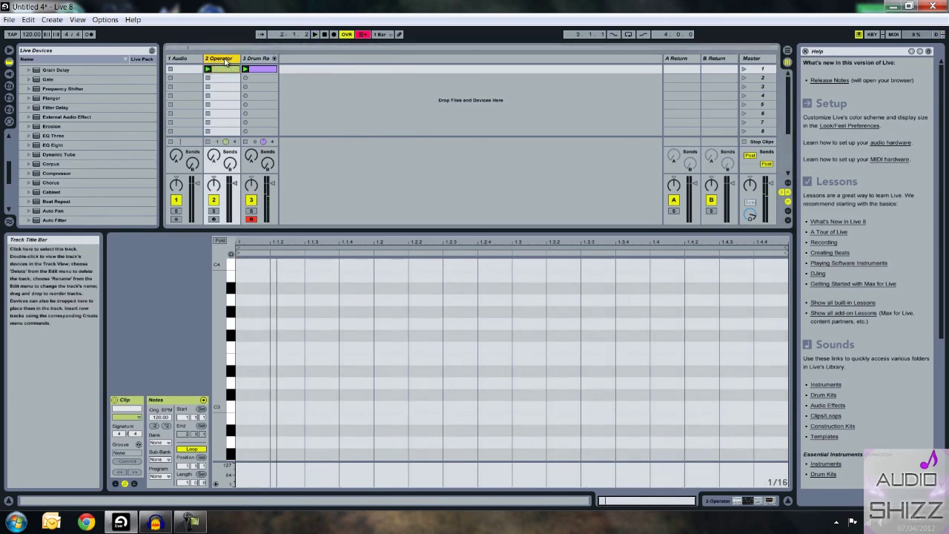
pyautogui.click(252, 220)
pyautogui.click(214, 219)
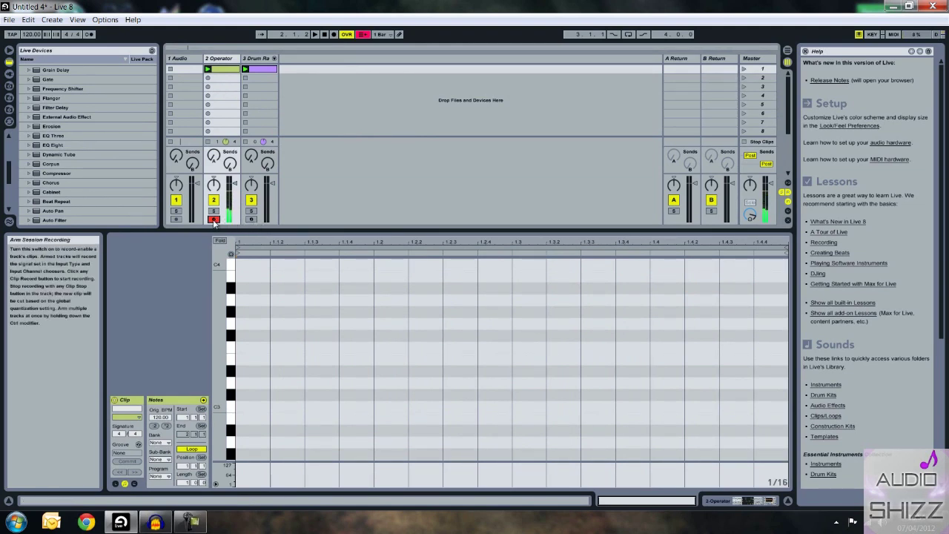
pyautogui.click(325, 35)
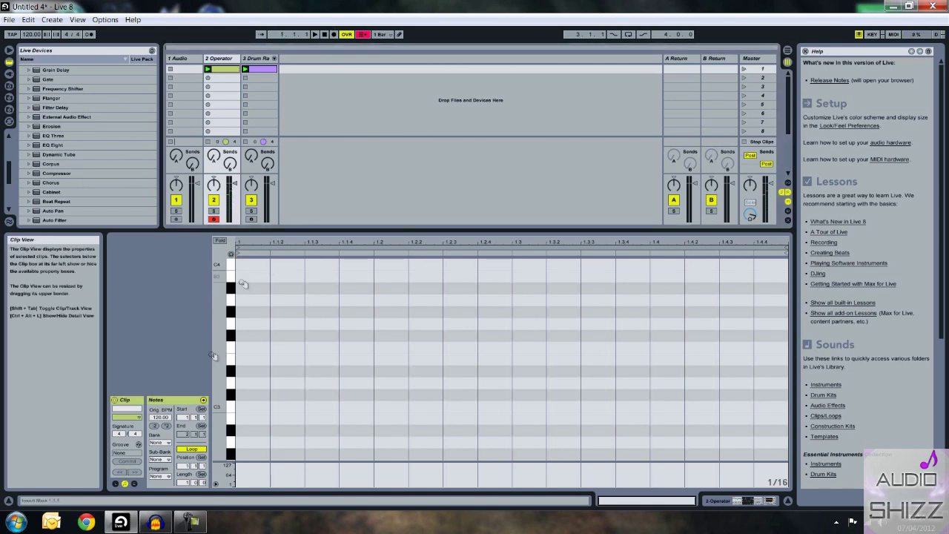
# Audition Operator notes in the piano roll from A#2 up to D3 and in the octave below, ending on B1
pyautogui.click(232, 432)
pyautogui.click(231, 419)
pyautogui.click(231, 406)
pyautogui.click(232, 394)
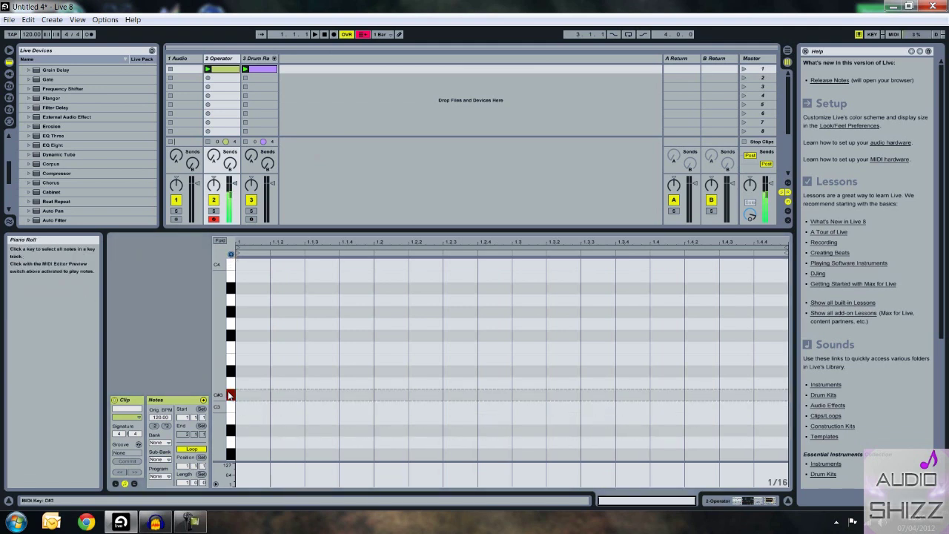
pyautogui.click(232, 384)
pyautogui.moveTo(225, 450); pyautogui.dragTo(225, 425)
pyautogui.click(233, 423)
pyautogui.click(232, 397)
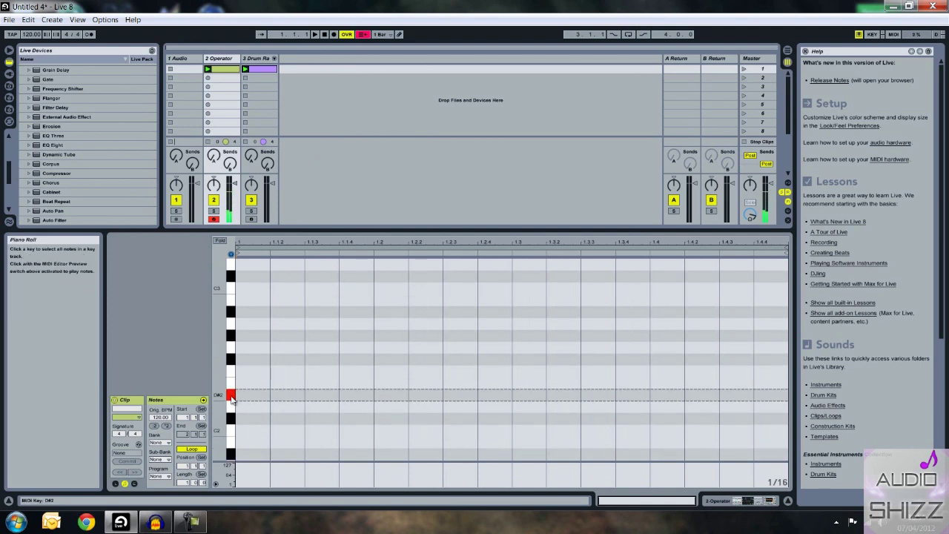
pyautogui.click(230, 444)
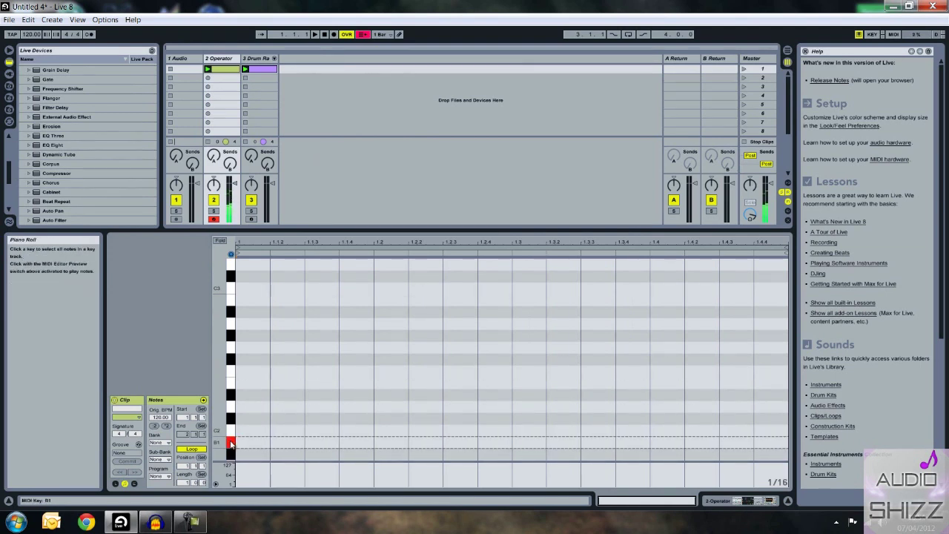
# Add a B1 note filling bar 1 of the Operator clip and play it together with the drums
pyautogui.doubleClick(243, 443)
pyautogui.click(281, 441)
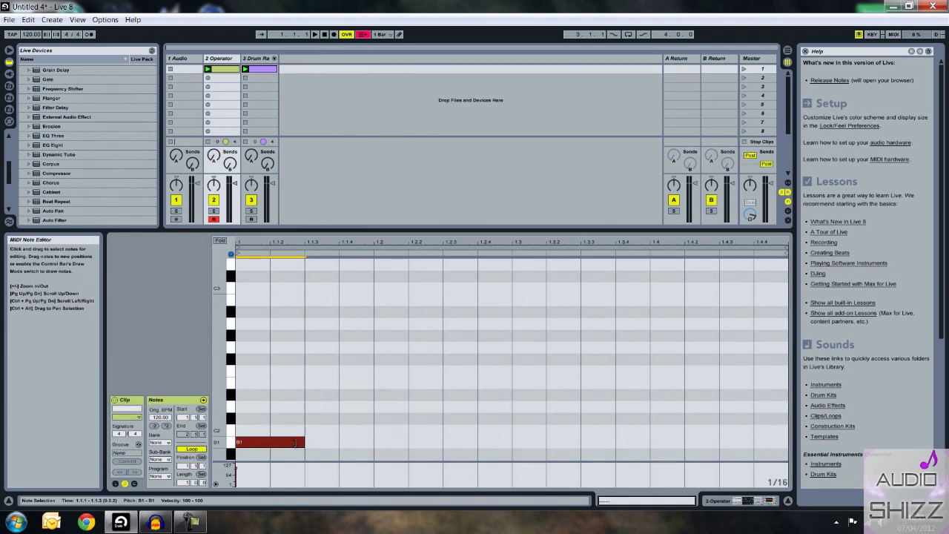
pyautogui.moveTo(295, 443); pyautogui.dragTo(763, 444)
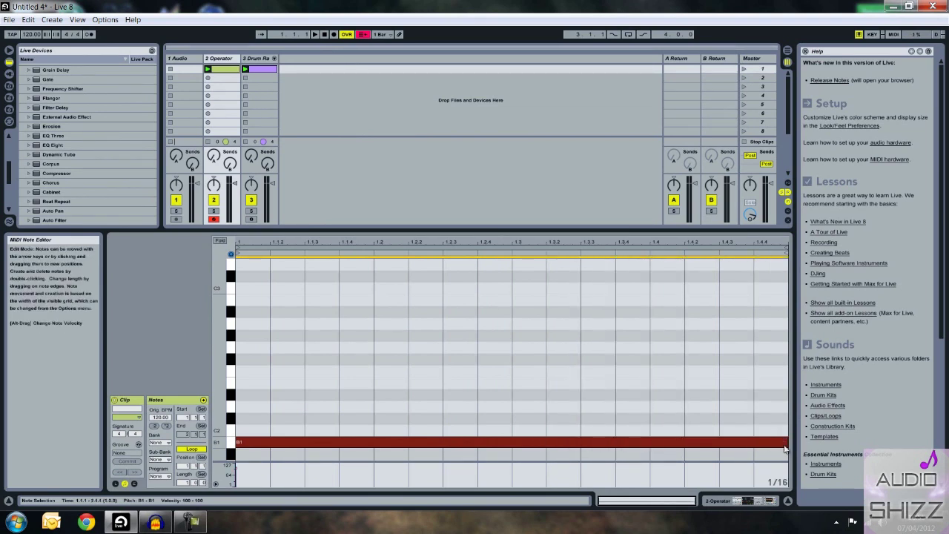
pyautogui.click(314, 34)
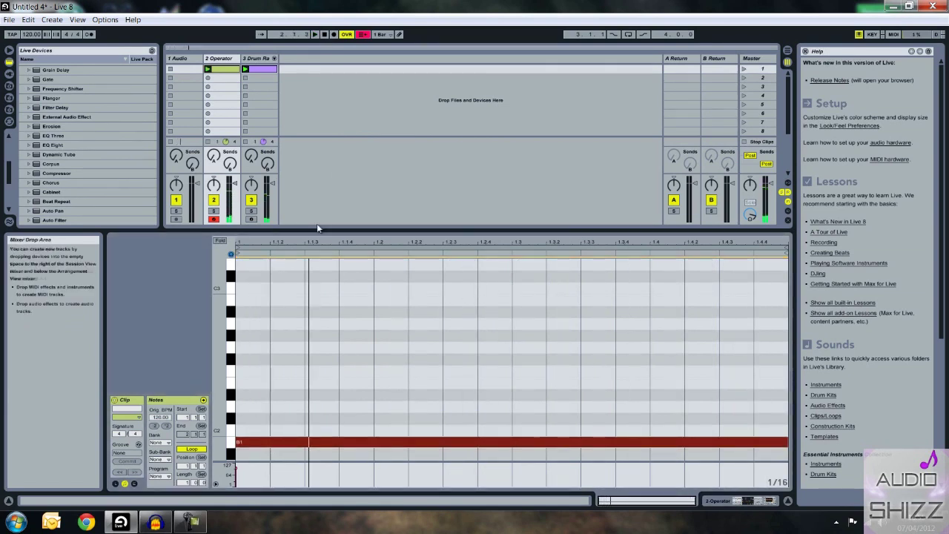
pyautogui.click(323, 37)
pyautogui.click(556, 442)
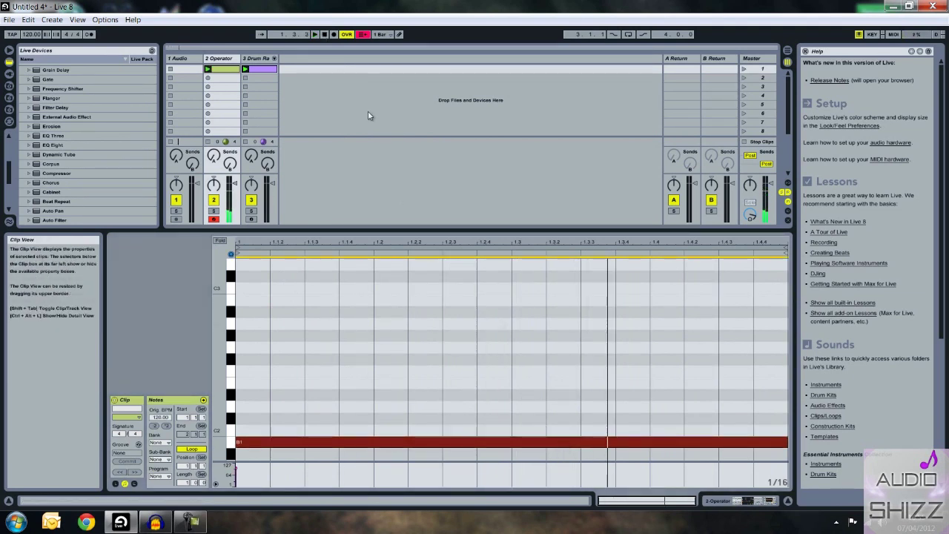
pyautogui.click(316, 36)
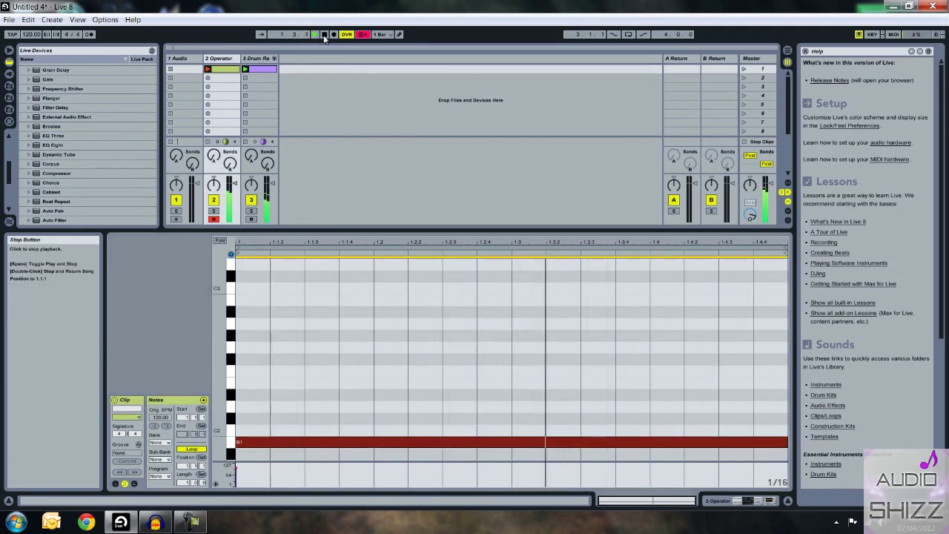
# Audition D2 and extend the Operator clip's loop to 3.3.3
pyautogui.click(231, 406)
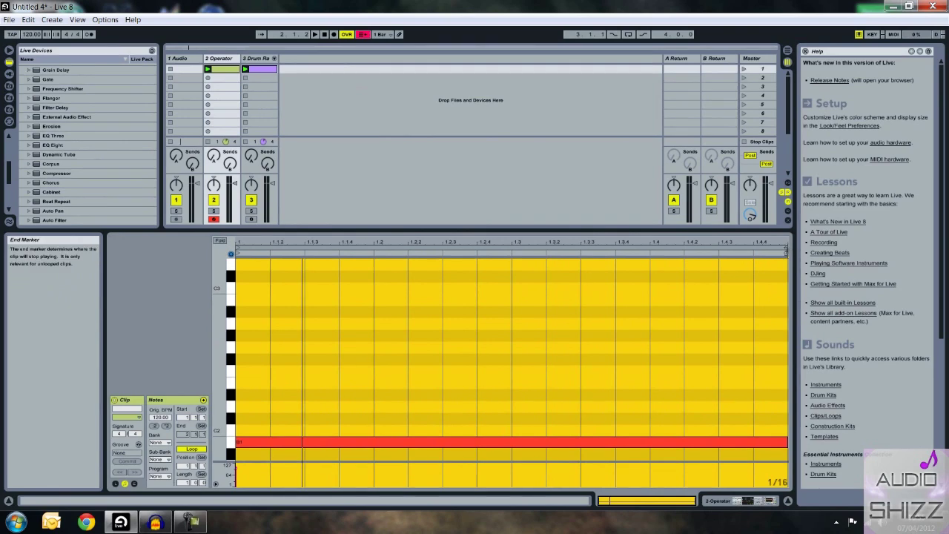
pyautogui.moveTo(790, 249); pyautogui.dragTo(790, 249)
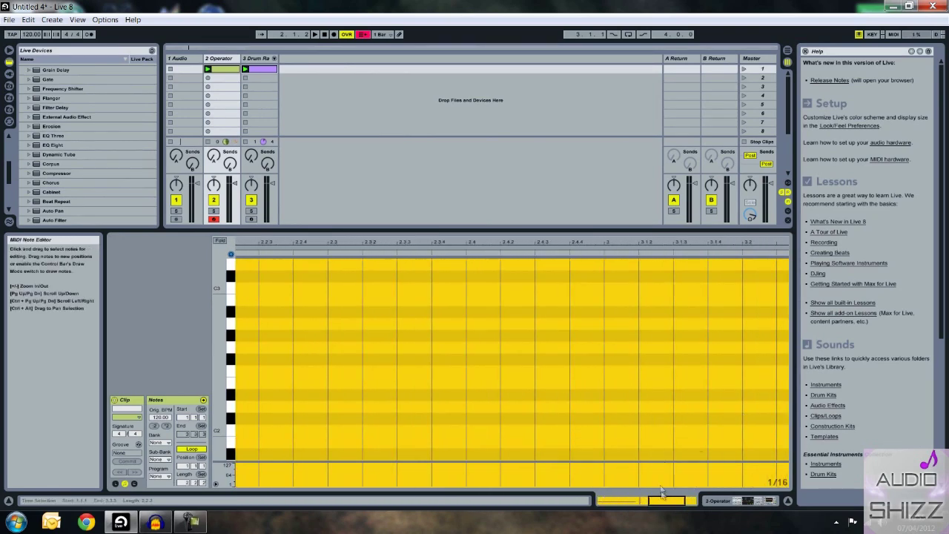
pyautogui.moveTo(666, 502)
pyautogui.mouseDown()
pyautogui.moveTo(637, 501)
pyautogui.moveTo(662, 502)
pyautogui.mouseUp()
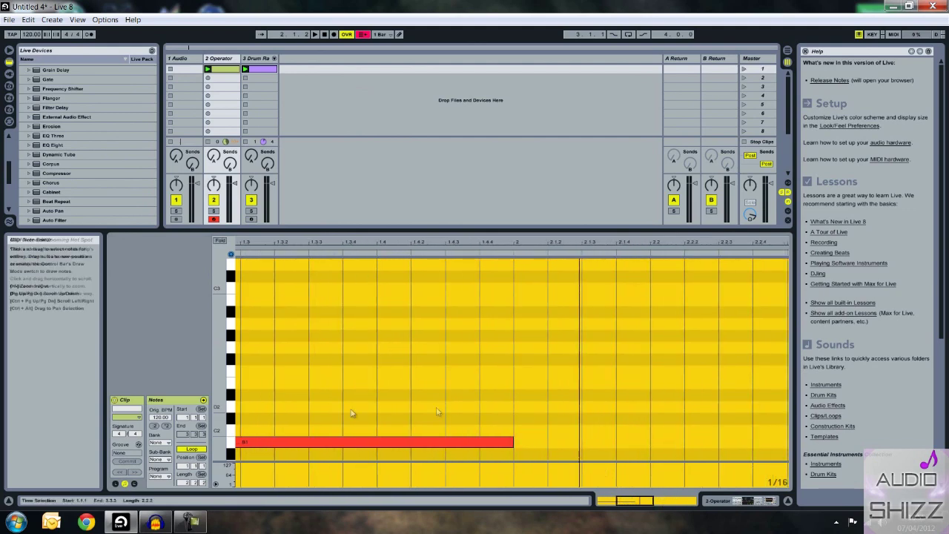
# Add a D2 note filling bar 2 of the Operator clip and play it together with the drums
pyautogui.doubleClick(519, 406)
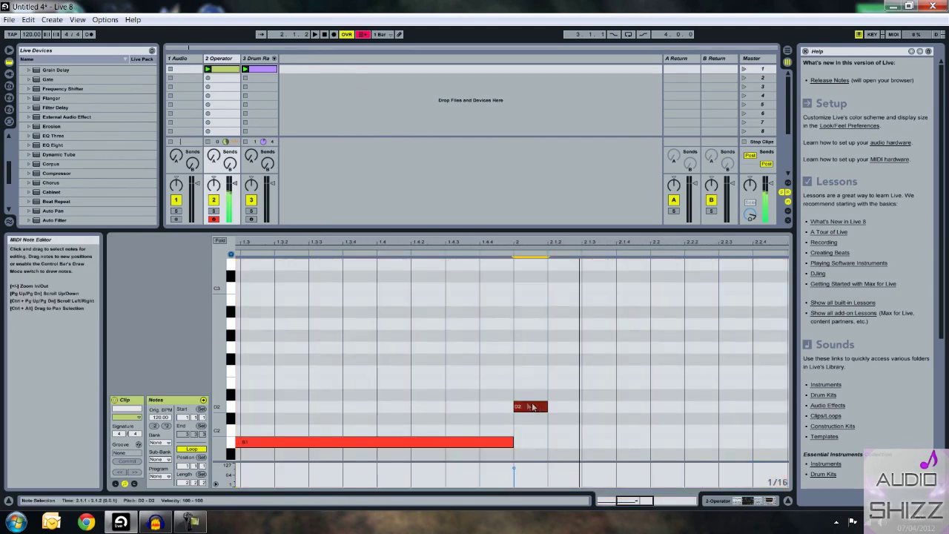
pyautogui.moveTo(548, 405); pyautogui.dragTo(778, 413)
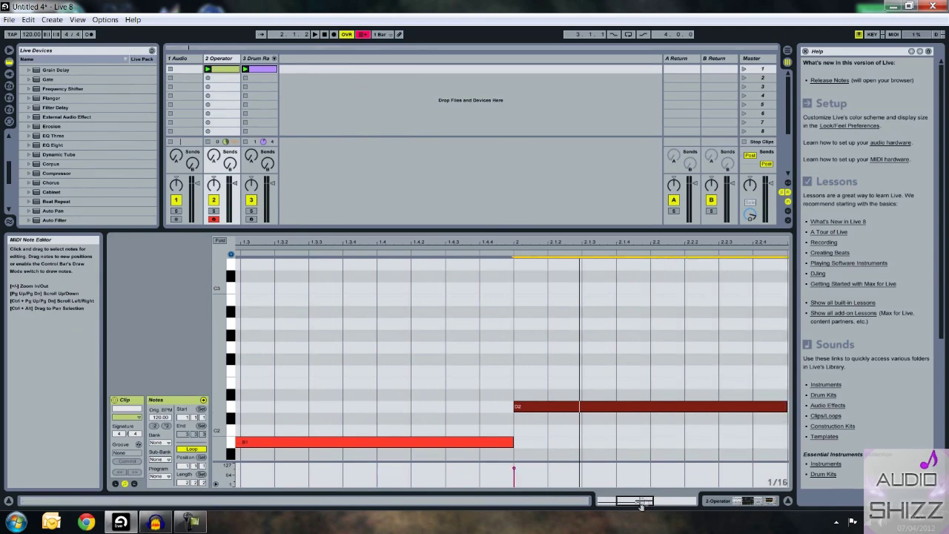
pyautogui.moveTo(642, 504); pyautogui.dragTo(661, 503)
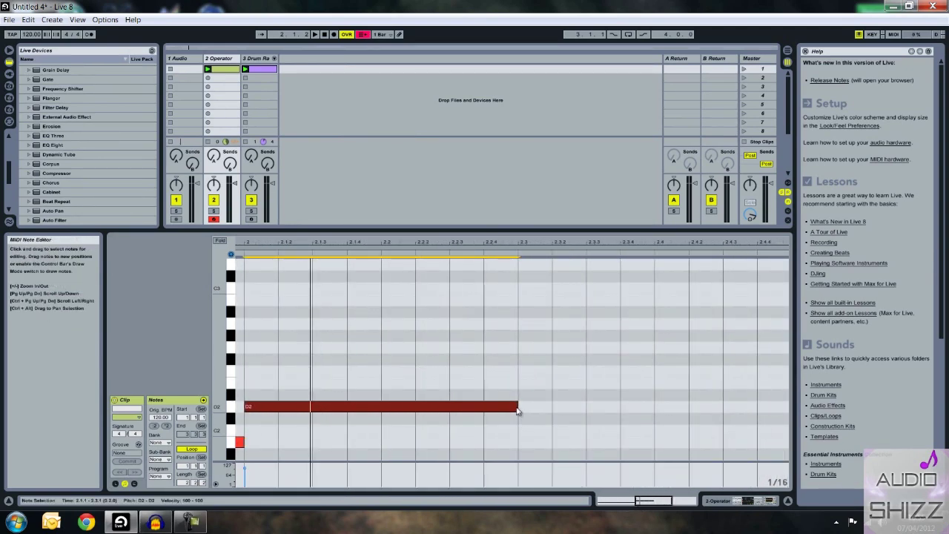
pyautogui.moveTo(517, 411)
pyautogui.mouseDown()
pyautogui.moveTo(608, 422)
pyautogui.moveTo(502, 416)
pyautogui.mouseUp()
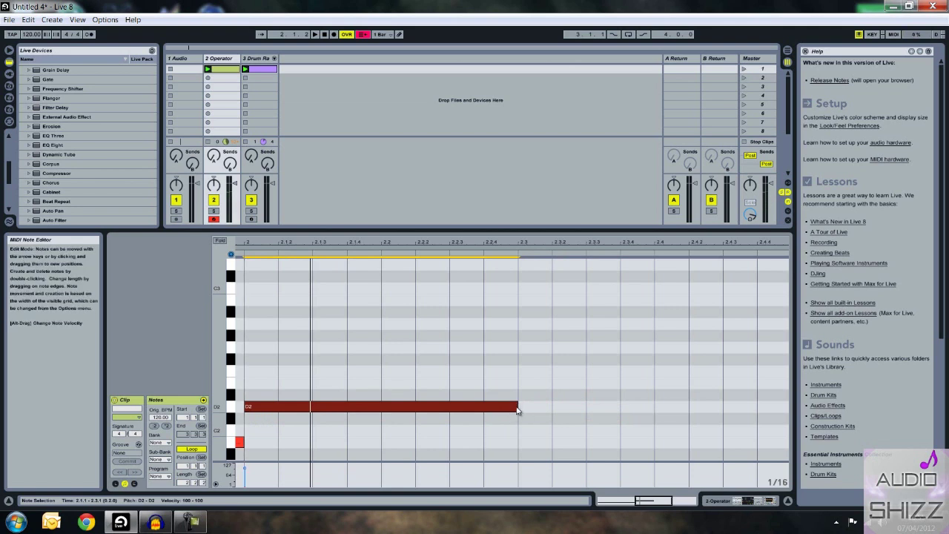
pyautogui.moveTo(518, 410); pyautogui.dragTo(787, 408)
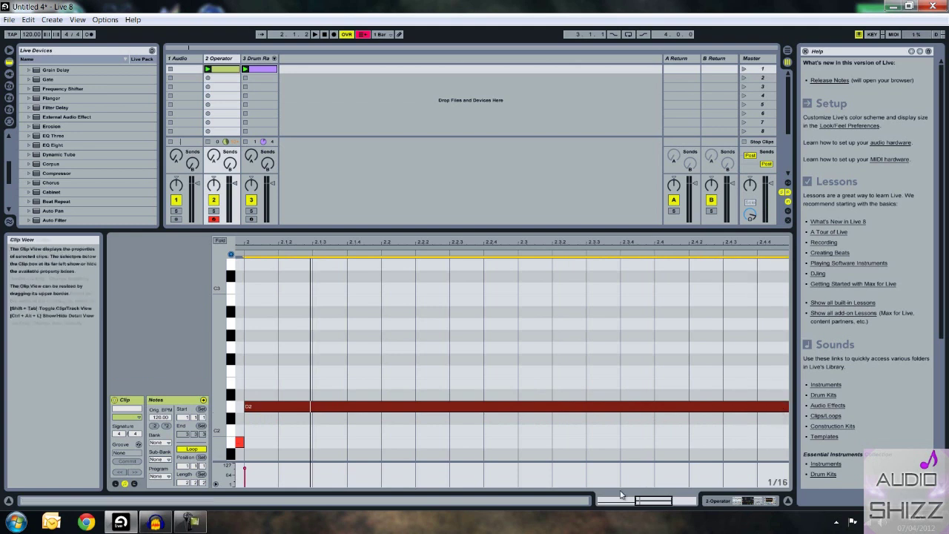
pyautogui.click(209, 69)
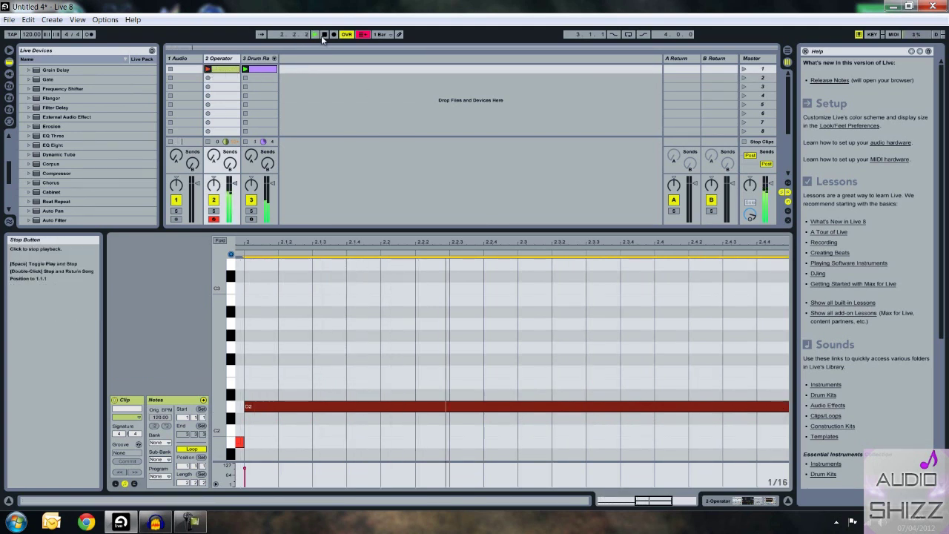
pyautogui.click(321, 36)
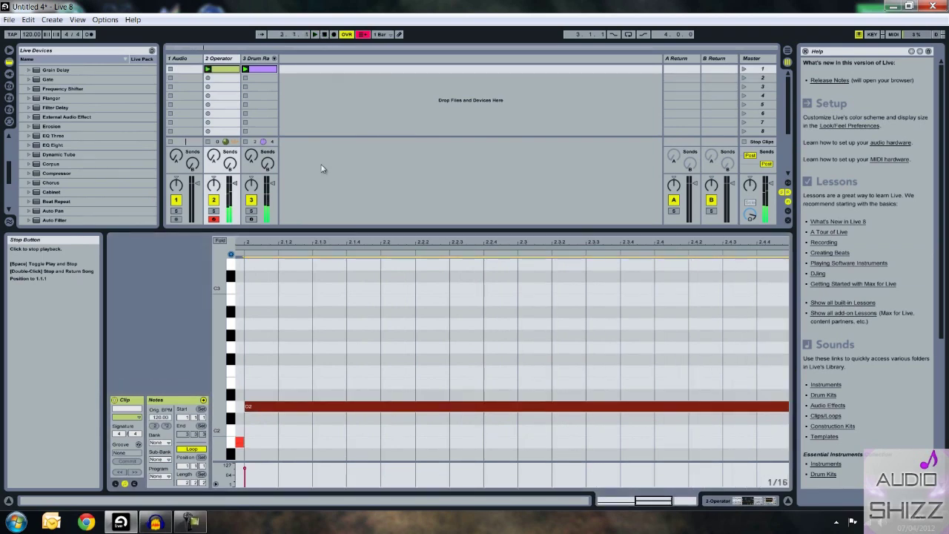
# Audition keys around B1, and add an A1 note from the start of bar 3 to 3.3
pyautogui.click(232, 455)
pyautogui.click(231, 443)
pyautogui.click(231, 430)
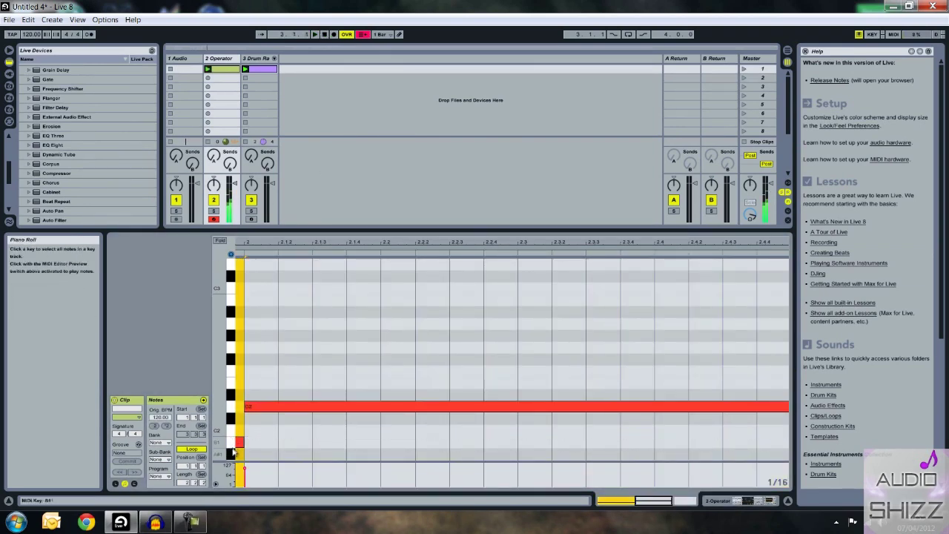
pyautogui.scroll(-1, 245, 454)
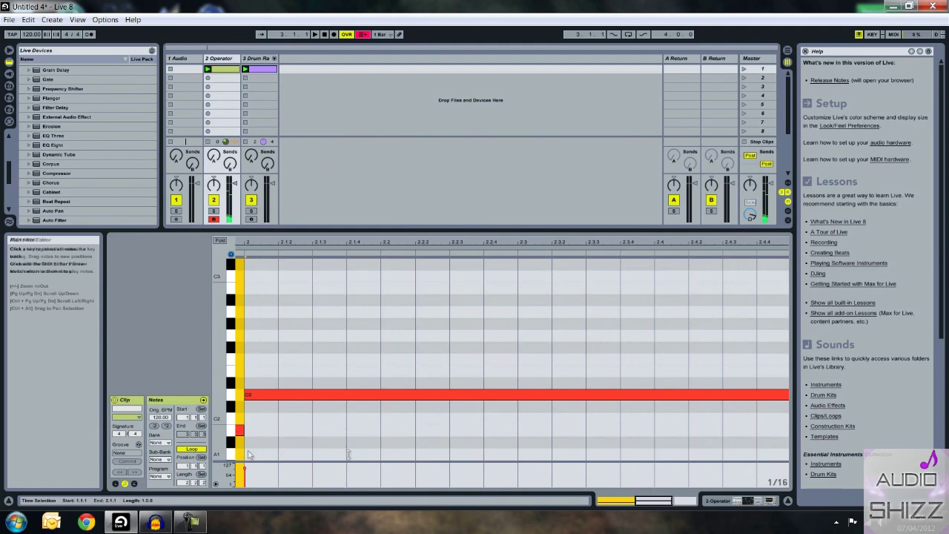
pyautogui.moveTo(660, 502); pyautogui.dragTo(669, 502)
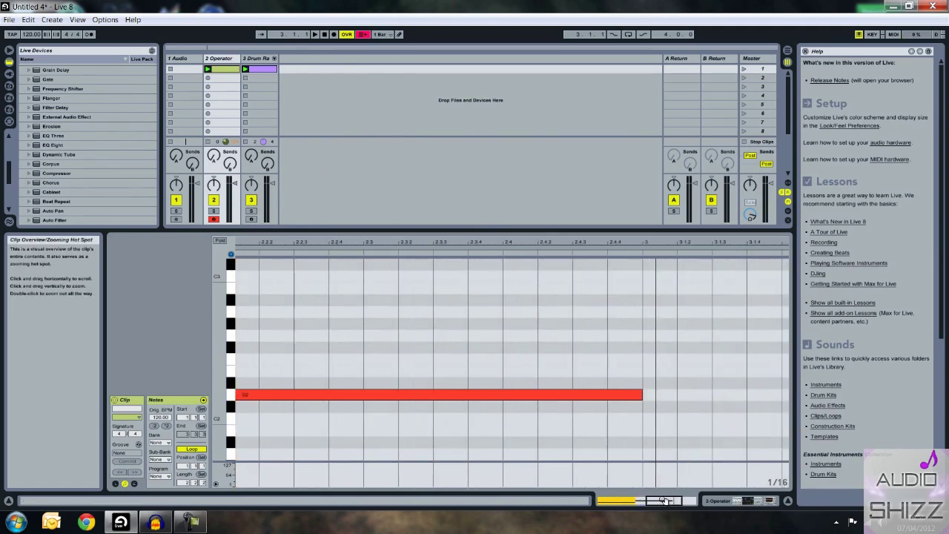
pyautogui.doubleClick(669, 454)
pyautogui.moveTo(675, 454); pyautogui.dragTo(786, 454)
pyautogui.moveTo(660, 501); pyautogui.dragTo(675, 502)
pyautogui.moveTo(581, 454); pyautogui.dragTo(726, 456)
# Extend the clip's loop to 4.1.4 and lengthen the A1 note to fill bar 3
pyautogui.moveTo(671, 501); pyautogui.dragTo(676, 502)
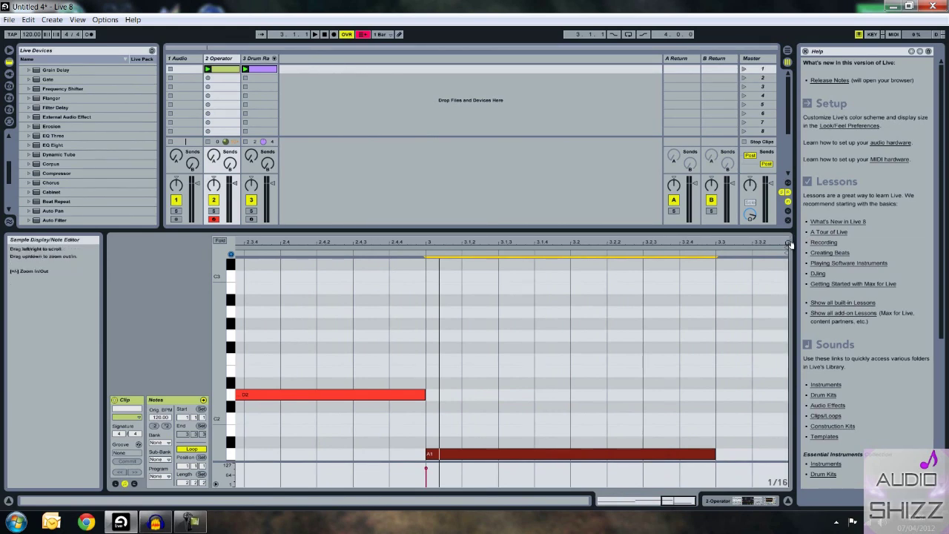
pyautogui.moveTo(788, 247); pyautogui.dragTo(869, 243)
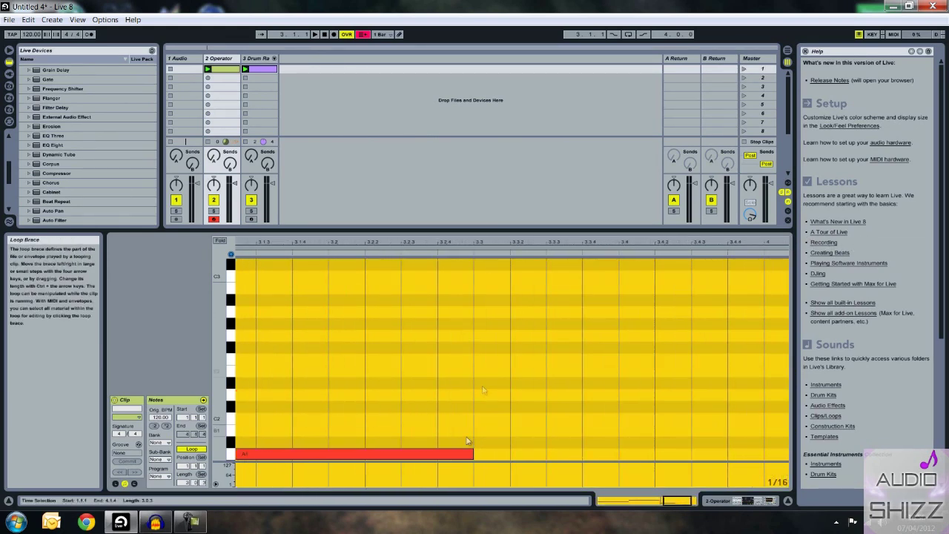
pyautogui.moveTo(472, 452); pyautogui.dragTo(765, 454)
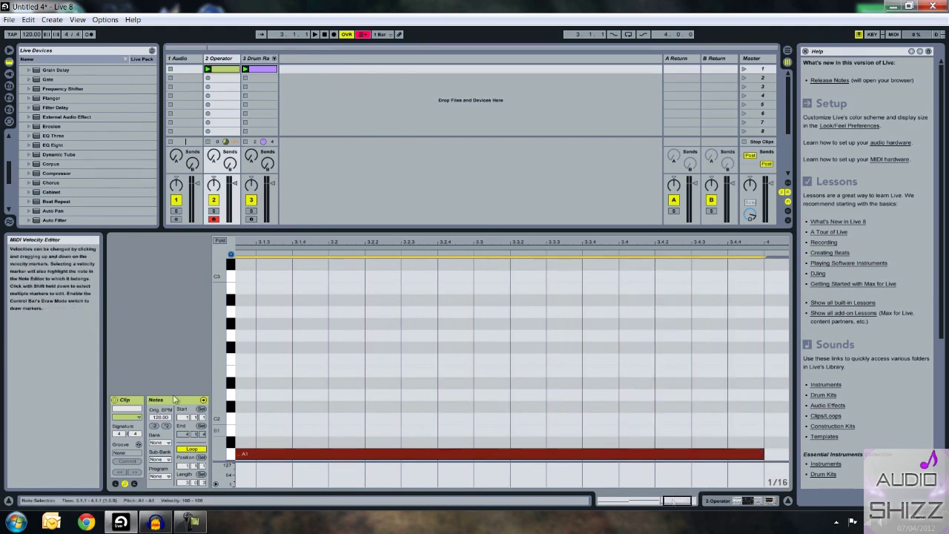
# Audition the keys around B1 and add a sixteenth-note B1 at the start of bar 4
pyautogui.click(231, 421)
pyautogui.click(231, 431)
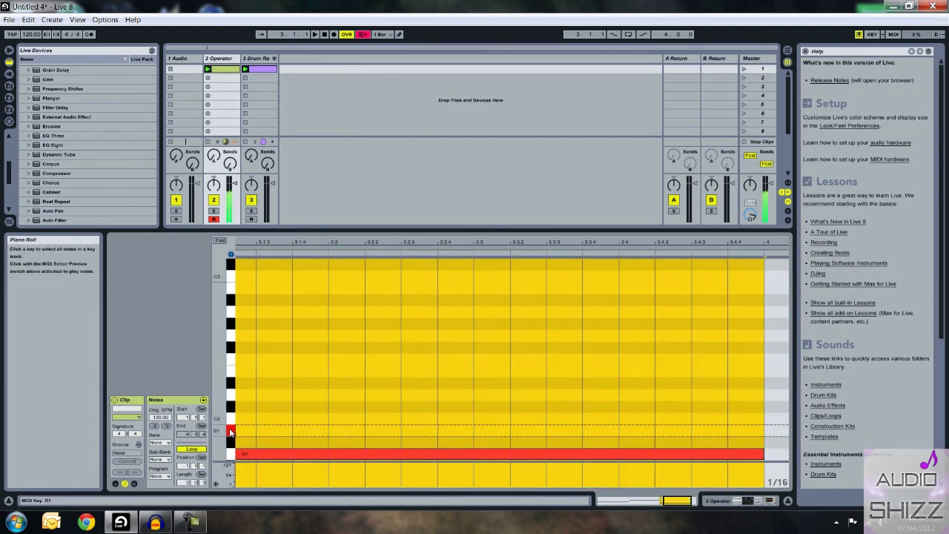
pyautogui.click(231, 443)
pyautogui.click(230, 435)
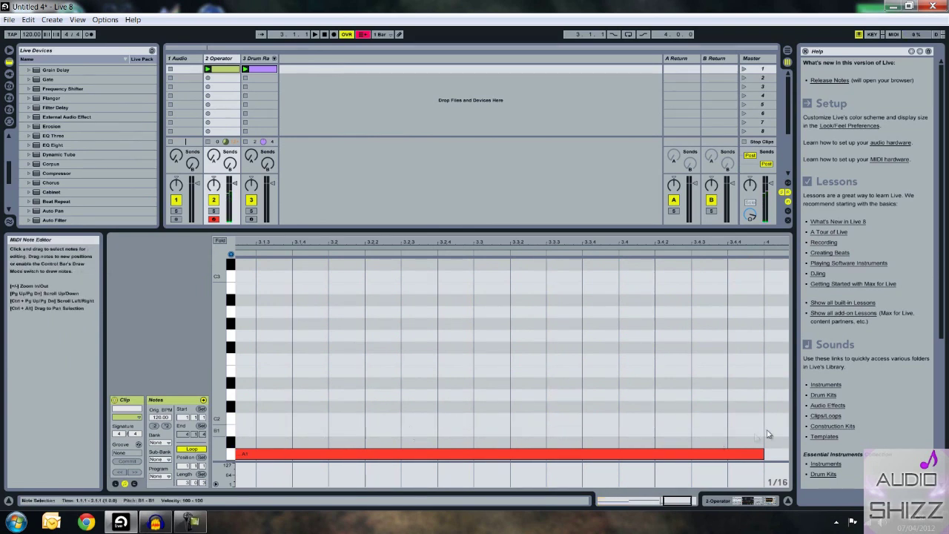
pyautogui.doubleClick(776, 432)
# Extend the clip's loop to 4.4.4 and lengthen the bar 4 B1 note to 4.4.1
pyautogui.moveTo(682, 500); pyautogui.dragTo(687, 499)
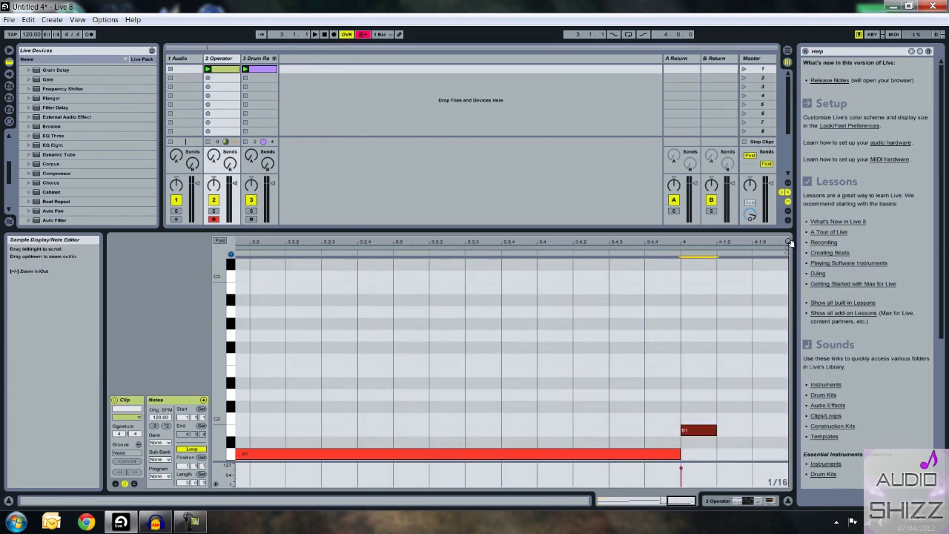
pyautogui.moveTo(787, 252); pyautogui.dragTo(874, 246)
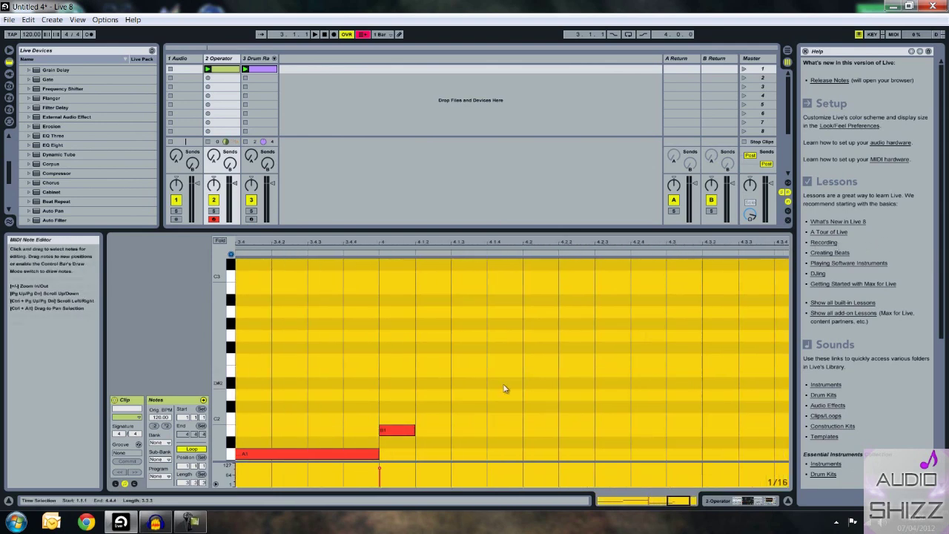
pyautogui.moveTo(413, 428); pyautogui.dragTo(776, 430)
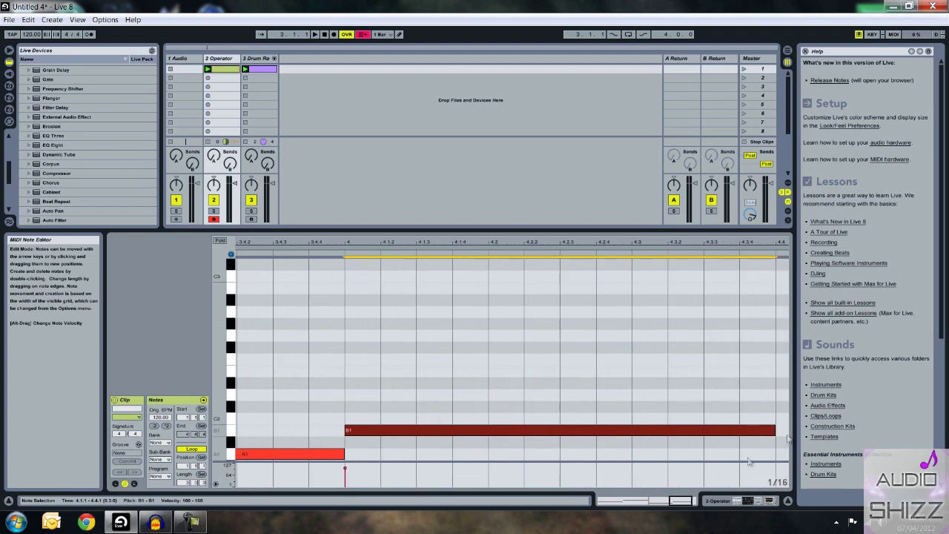
# Lengthen the B1 note to fill bar 4 and set the clip's loop to end at 5.1.1, four bars long
pyautogui.moveTo(689, 504); pyautogui.dragTo(695, 445)
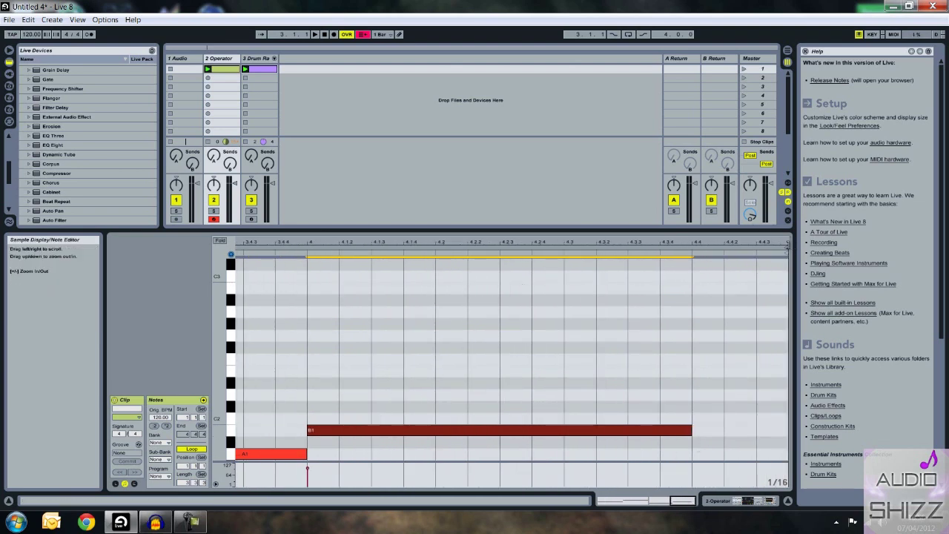
pyautogui.moveTo(787, 246); pyautogui.dragTo(806, 260)
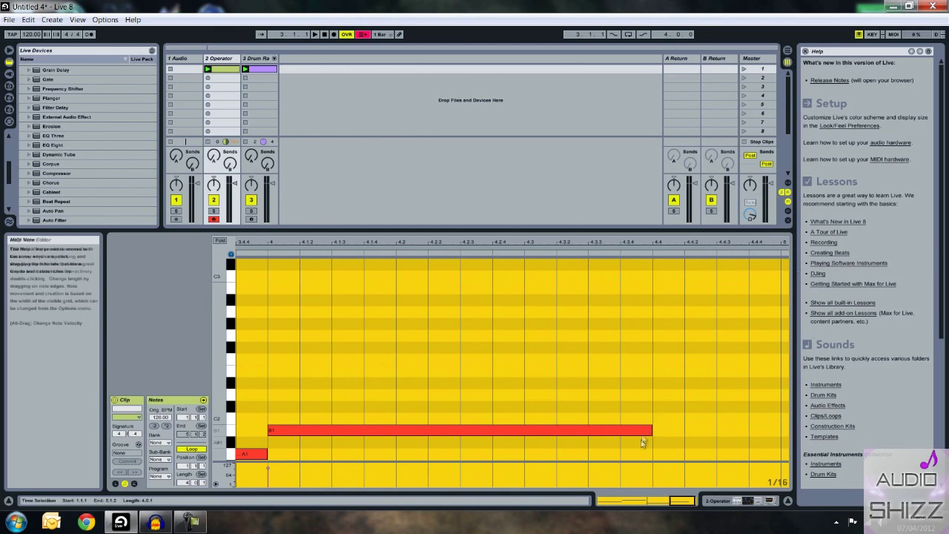
pyautogui.moveTo(651, 431); pyautogui.dragTo(782, 431)
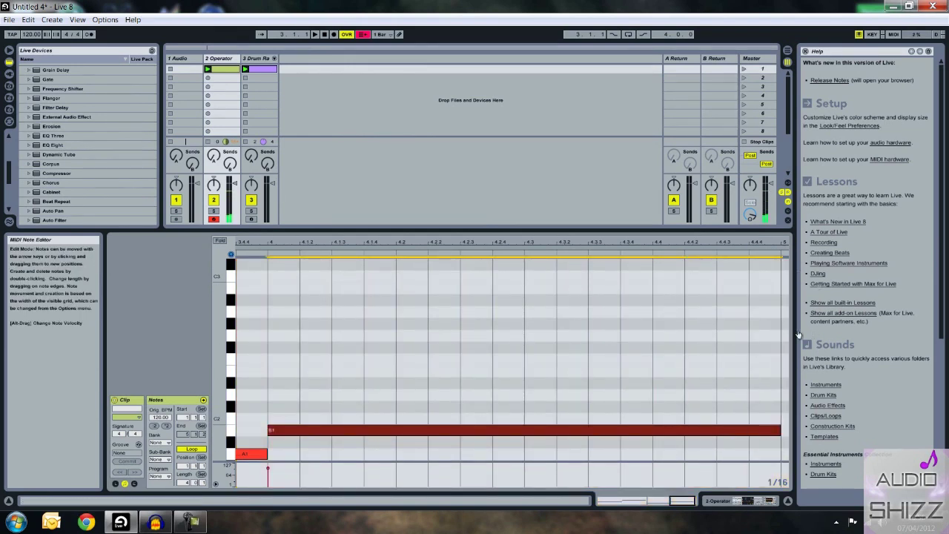
pyautogui.click(785, 245)
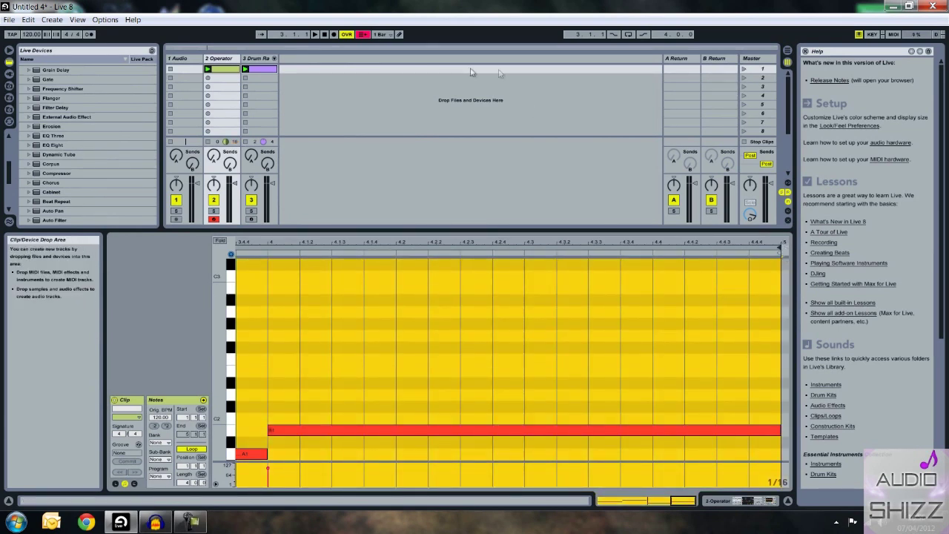
# Play back the four-bar bass line with the drum pattern, stop it, and return the song position to 1.1.1
pyautogui.click(315, 37)
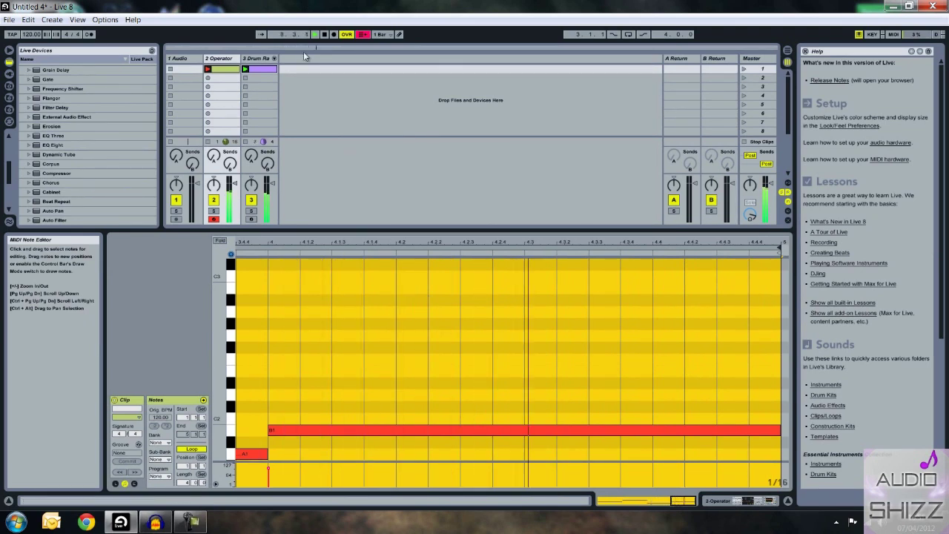
pyautogui.click(324, 34)
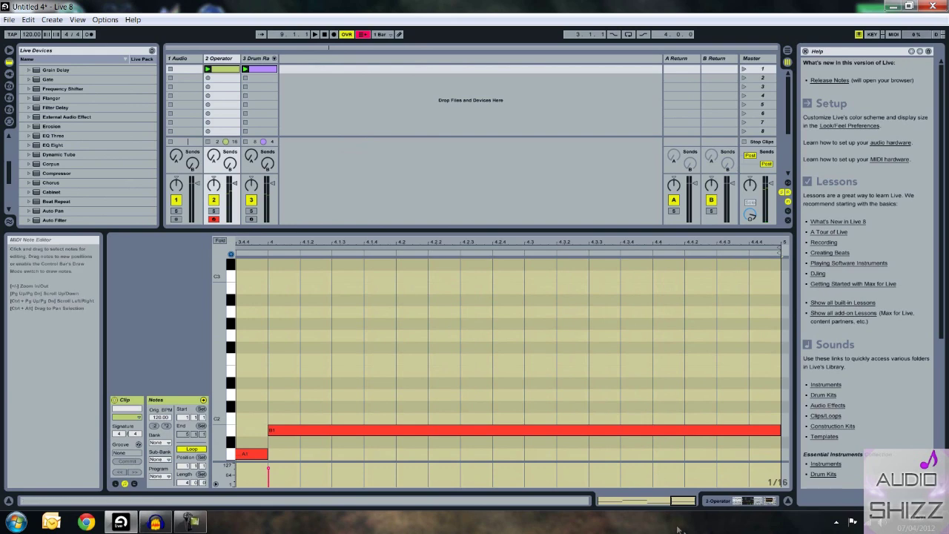
pyautogui.moveTo(687, 501)
pyautogui.mouseDown()
pyautogui.moveTo(663, 500)
pyautogui.moveTo(684, 496)
pyautogui.mouseUp()
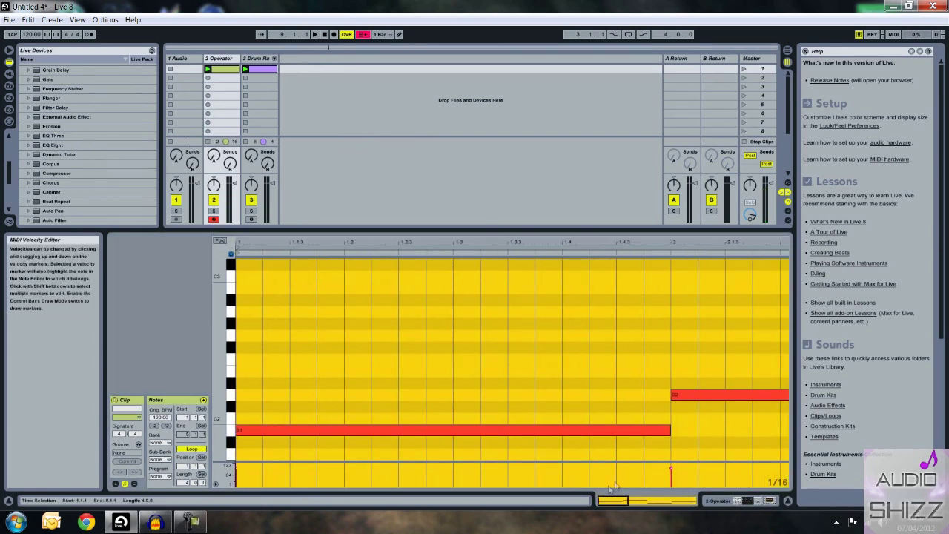
pyautogui.click(325, 33)
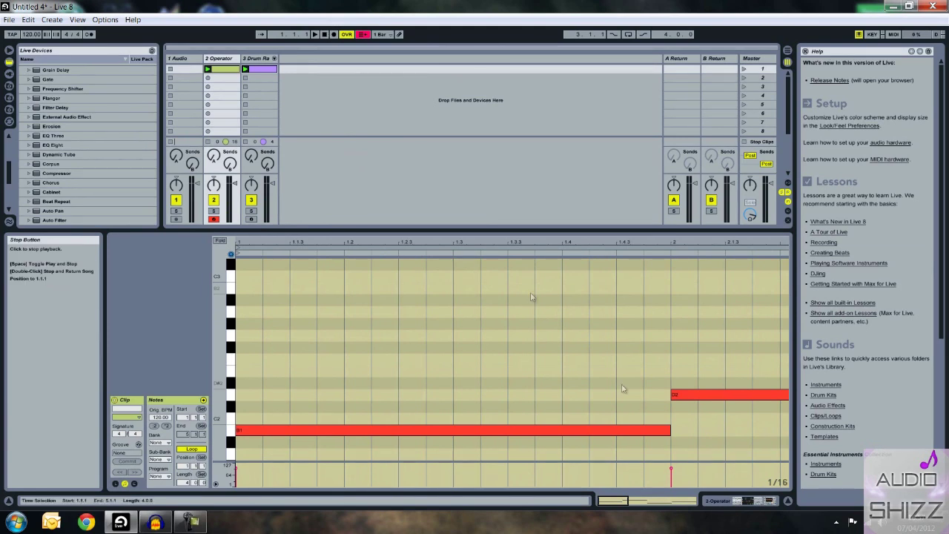
pyautogui.moveTo(610, 501); pyautogui.dragTo(608, 502)
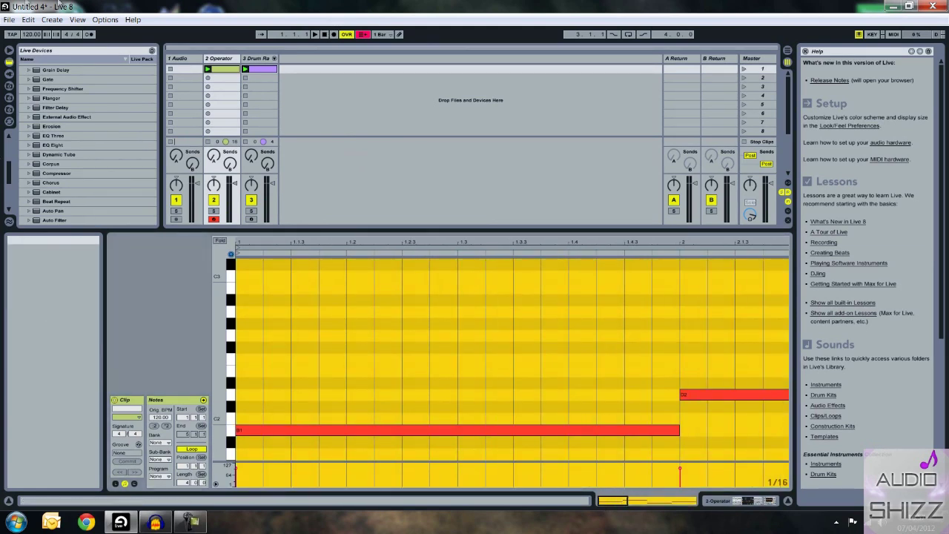